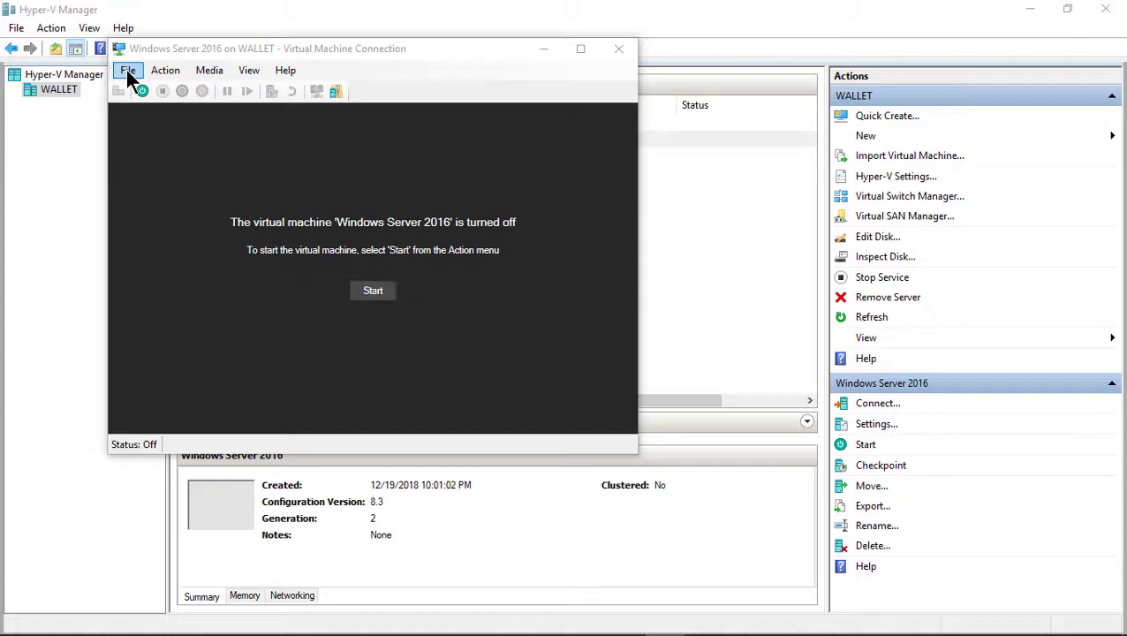
Open the VM's settings and check that the DVD drive has the Windows Server 2016 ISO attached.
{"action": "left_click", "coordinate": [126, 70]}
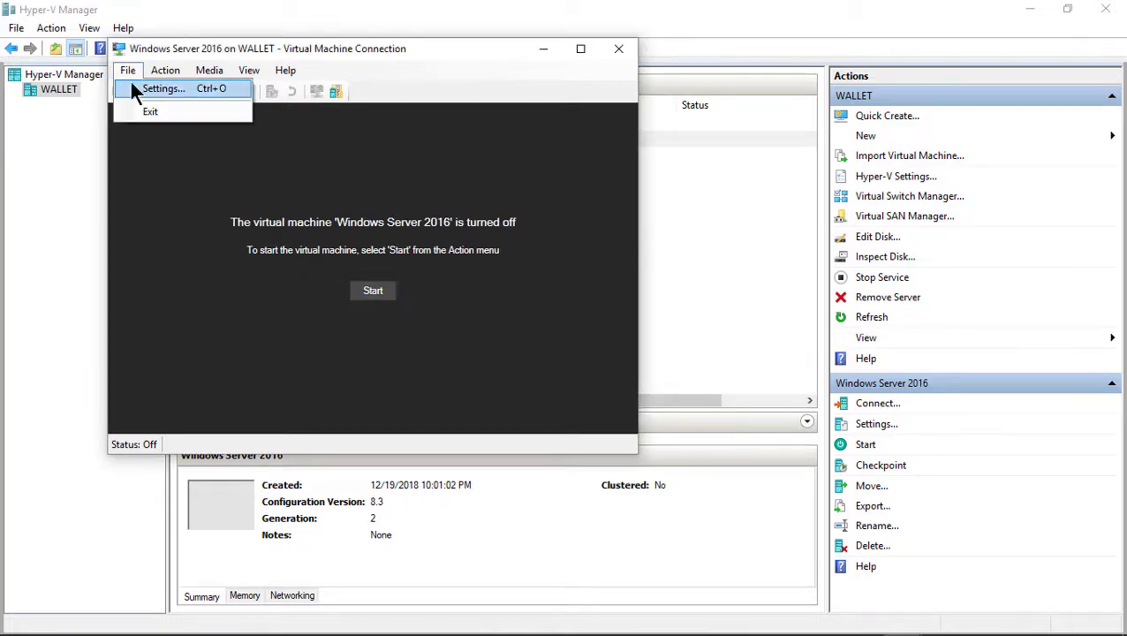
{"action": "left_click", "coordinate": [137, 85]}
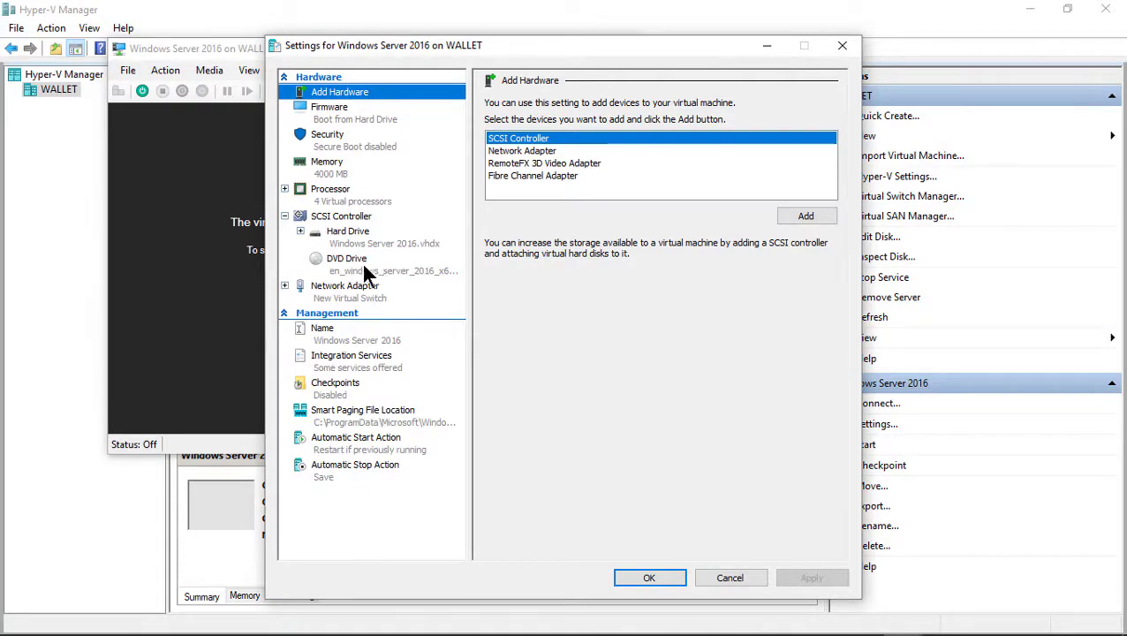
{"action": "left_click", "coordinate": [367, 270]}
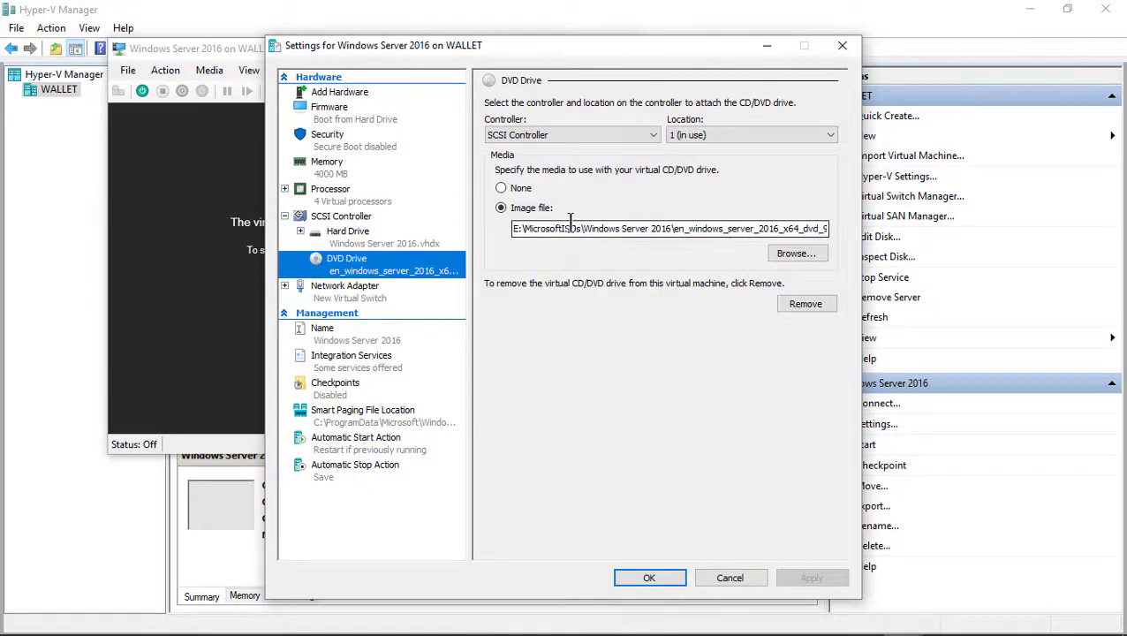
{"action": "left_click_drag", "start_coordinate": [576, 229], "coordinate": [855, 216]}
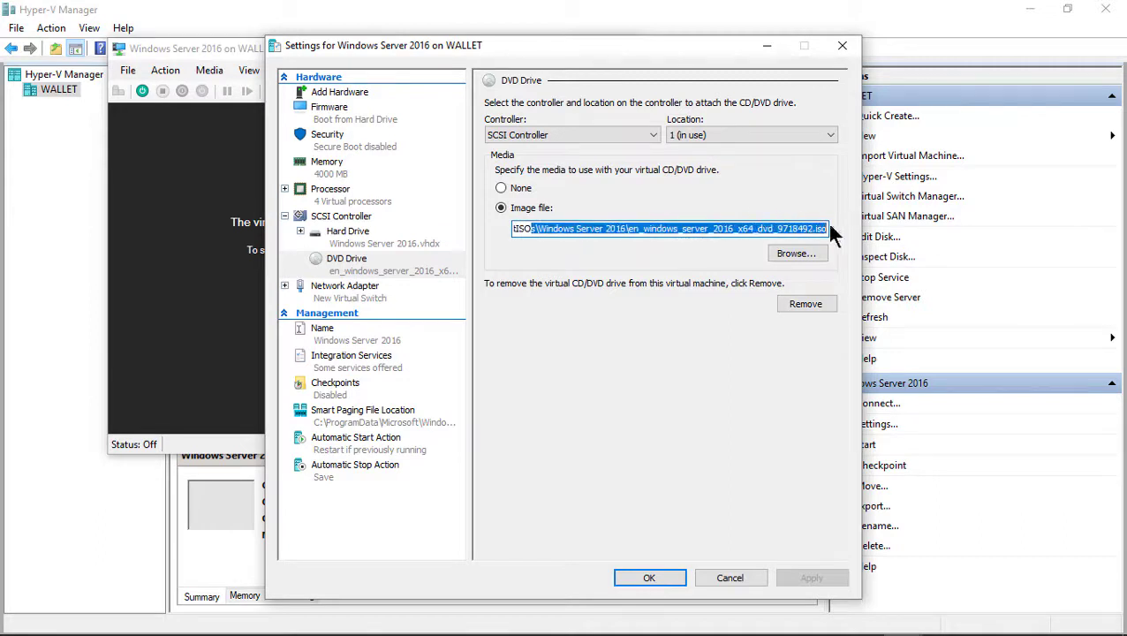
{"action": "left_click", "coordinate": [730, 229]}
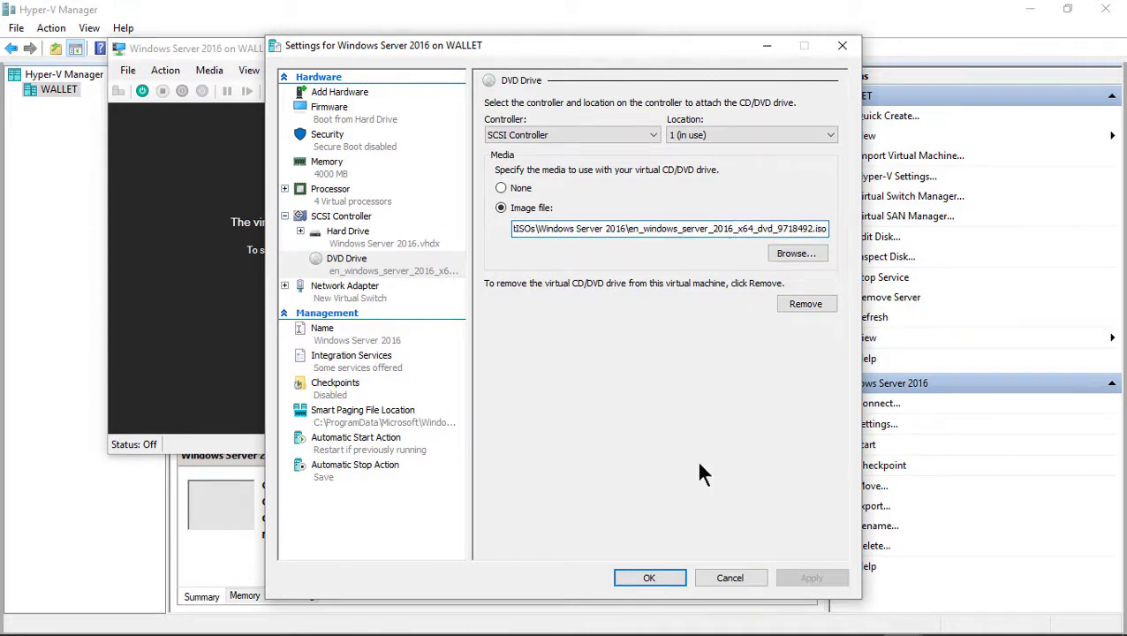
Move the DVD Drive to the top of the firmware boot order.
{"action": "left_click", "coordinate": [332, 107]}
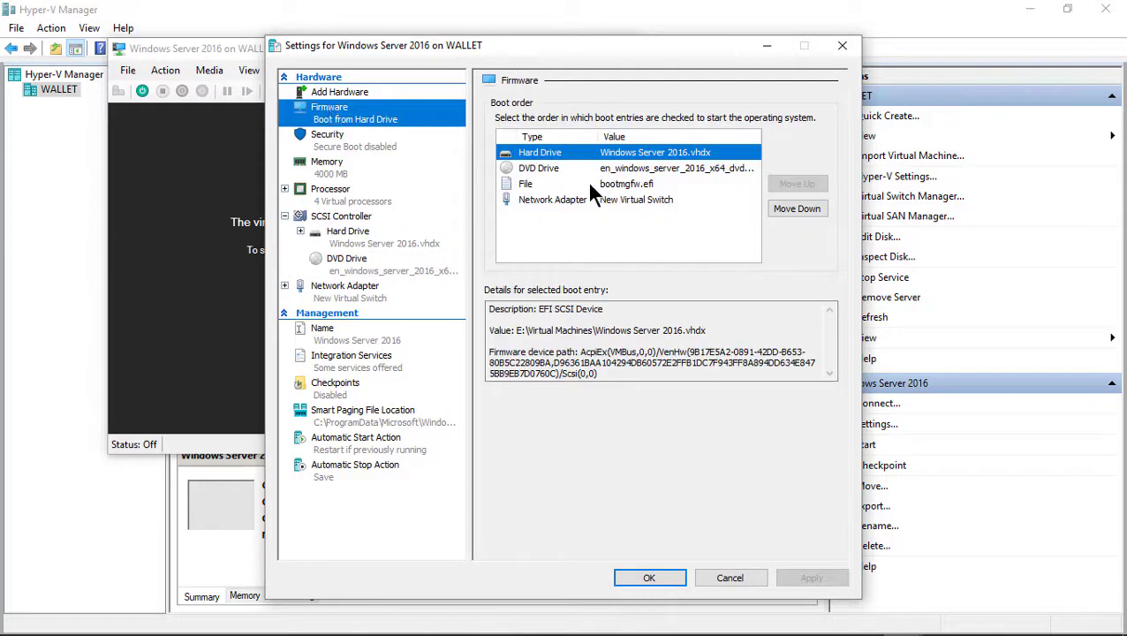
{"action": "left_click", "coordinate": [609, 168]}
{"action": "left_click", "coordinate": [806, 184]}
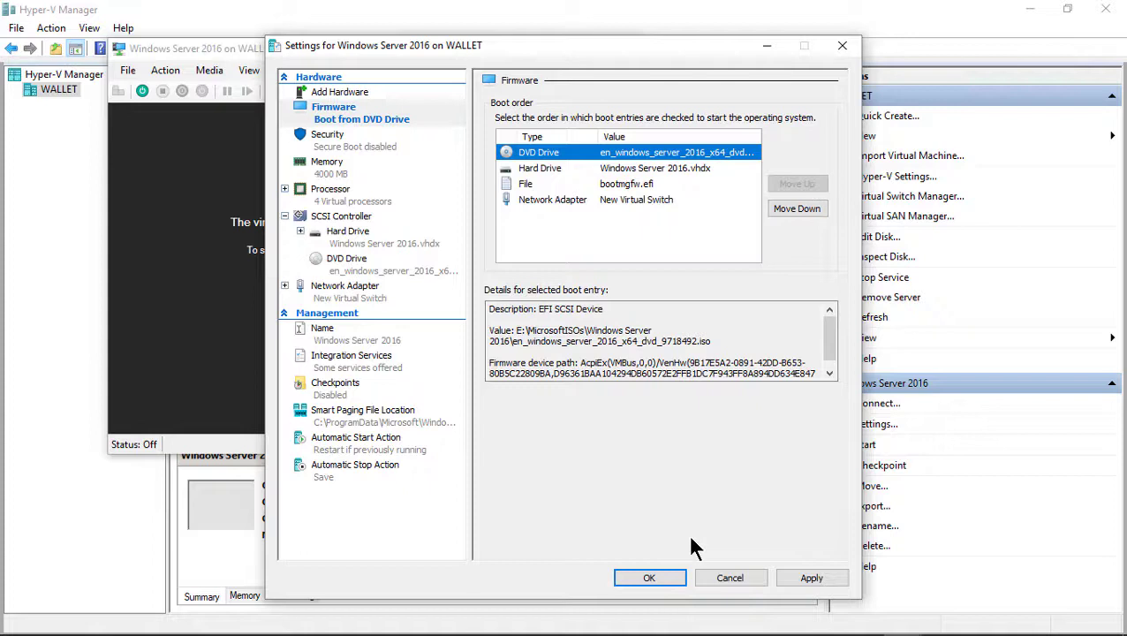
Apply the boot order, start the VM from DVD, and reach the recovery Command Prompt via Troubleshoot.
{"action": "left_click", "coordinate": [648, 579]}
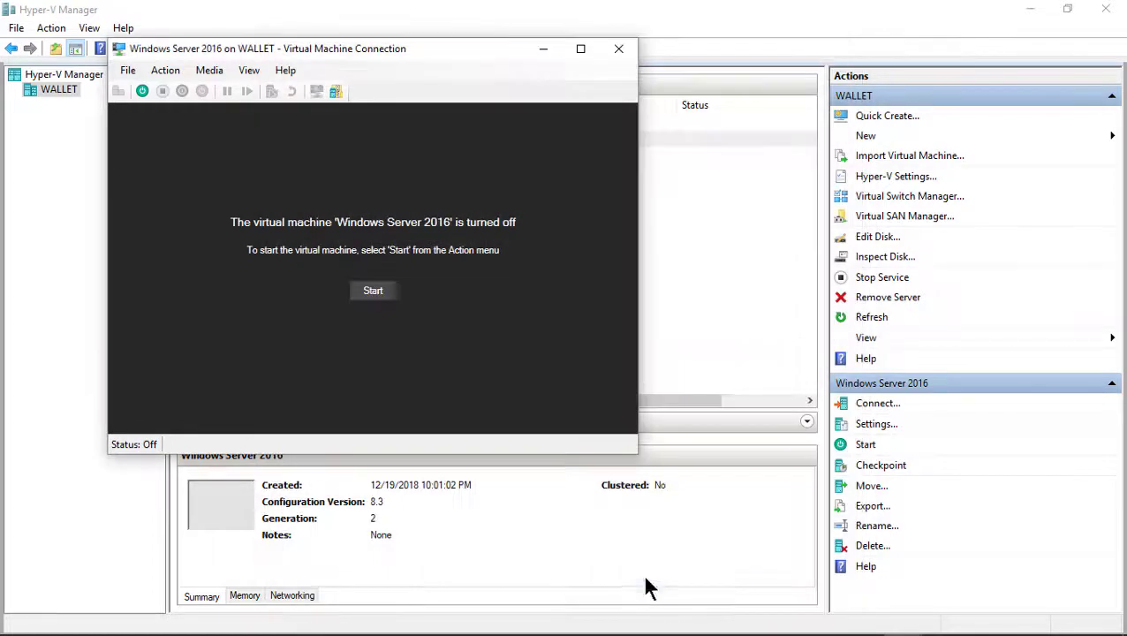
{"action": "left_click", "coordinate": [358, 291]}
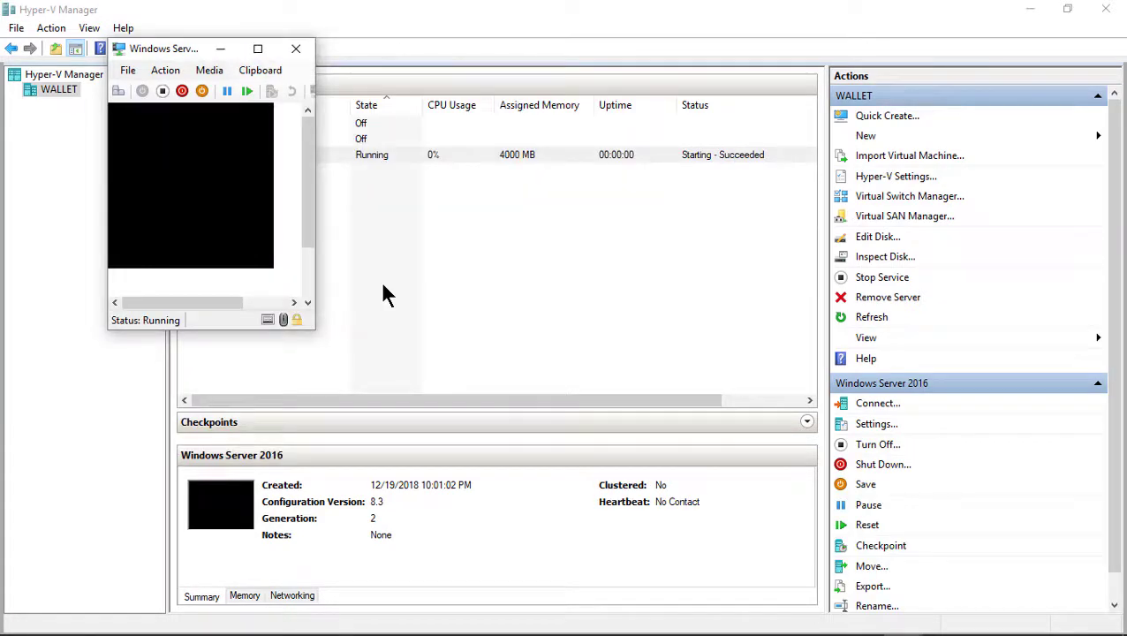
{"action": "key", "text": "Return"}
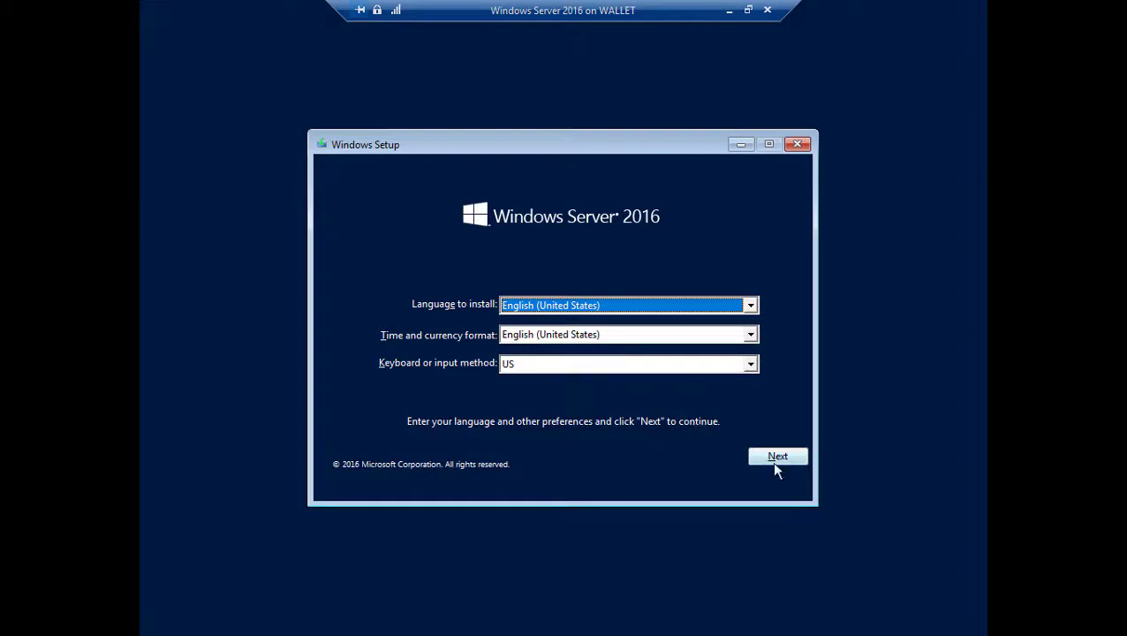
{"action": "left_click", "coordinate": [774, 461]}
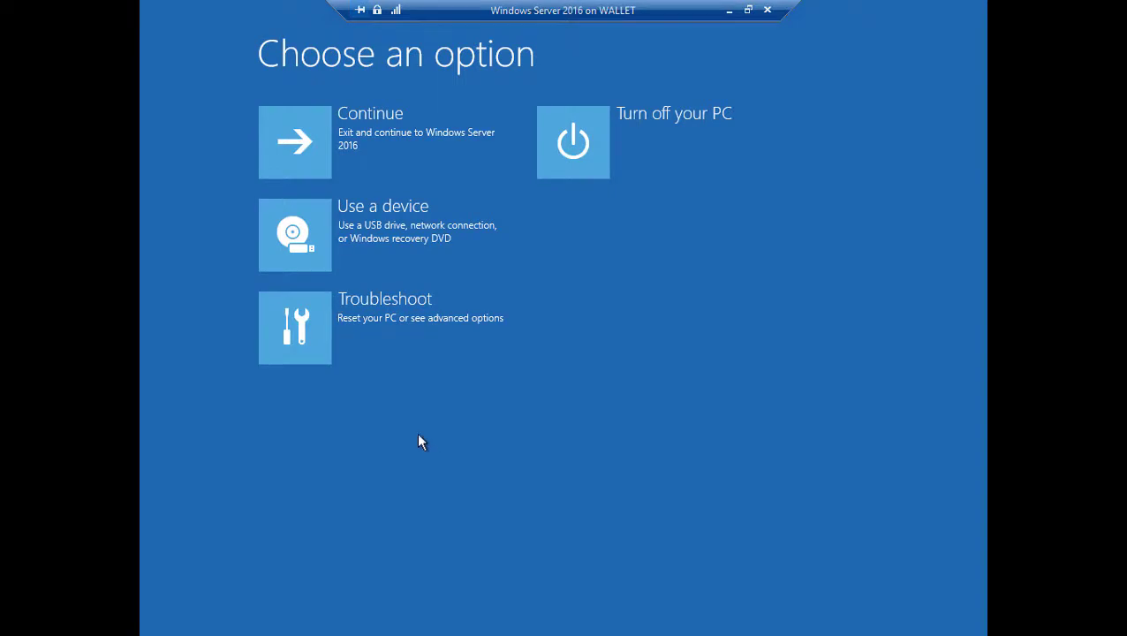
{"action": "left_click", "coordinate": [289, 329]}
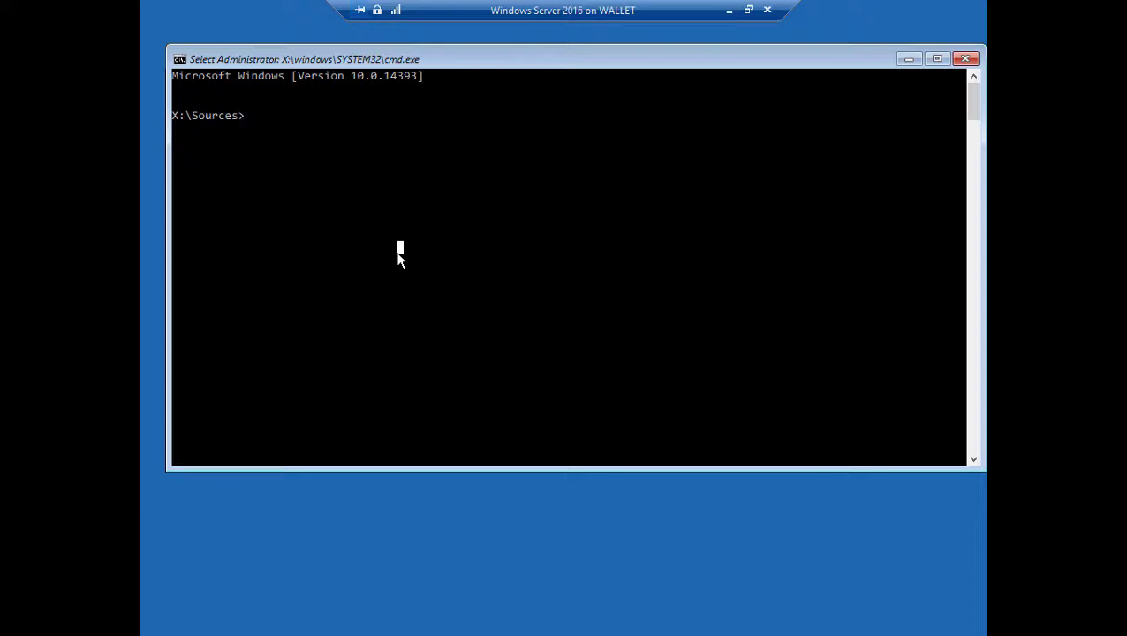
Run bcdedit and confirm the osdevice partition is C:.
{"action": "type", "text": "bcdedit"}
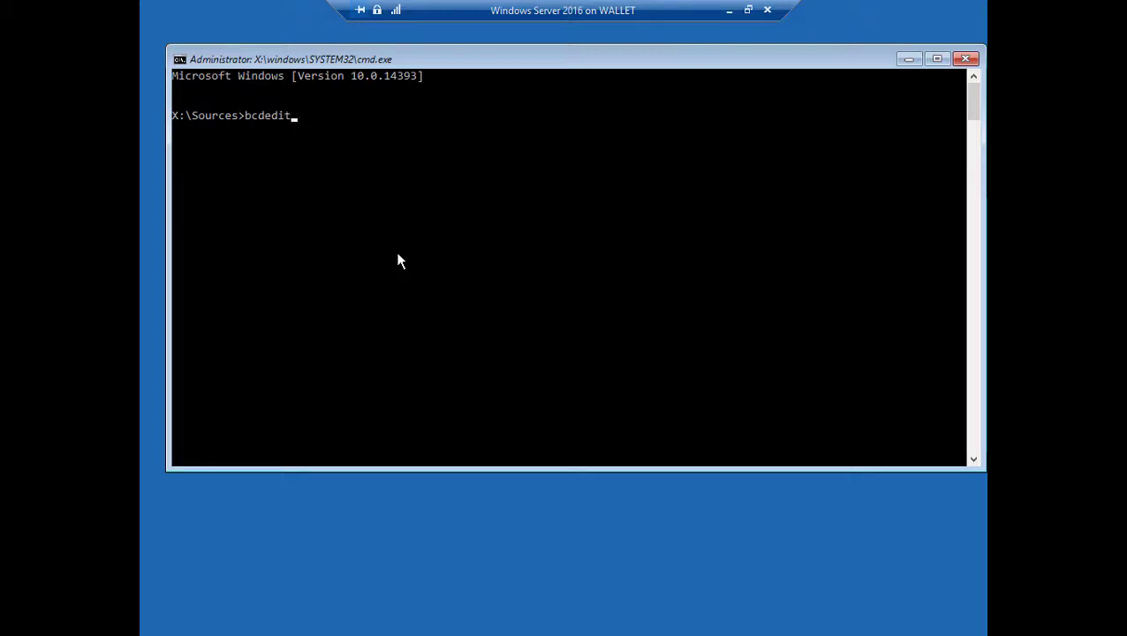
{"action": "key", "text": "Return"}
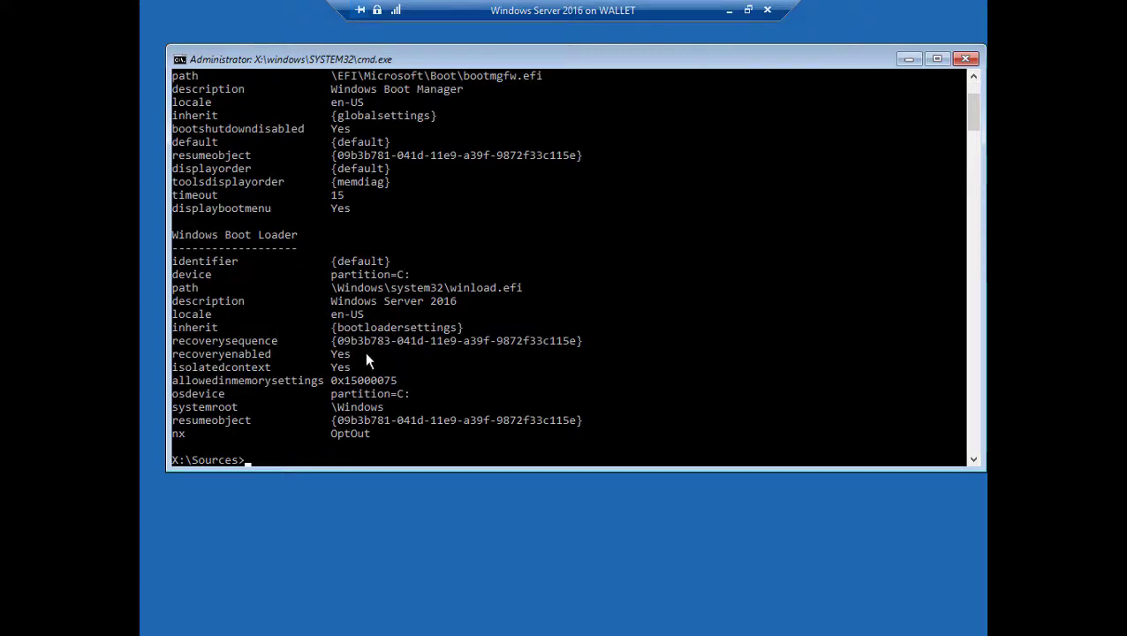
{"action": "left_click_drag", "start_coordinate": [173, 394], "coordinate": [430, 407]}
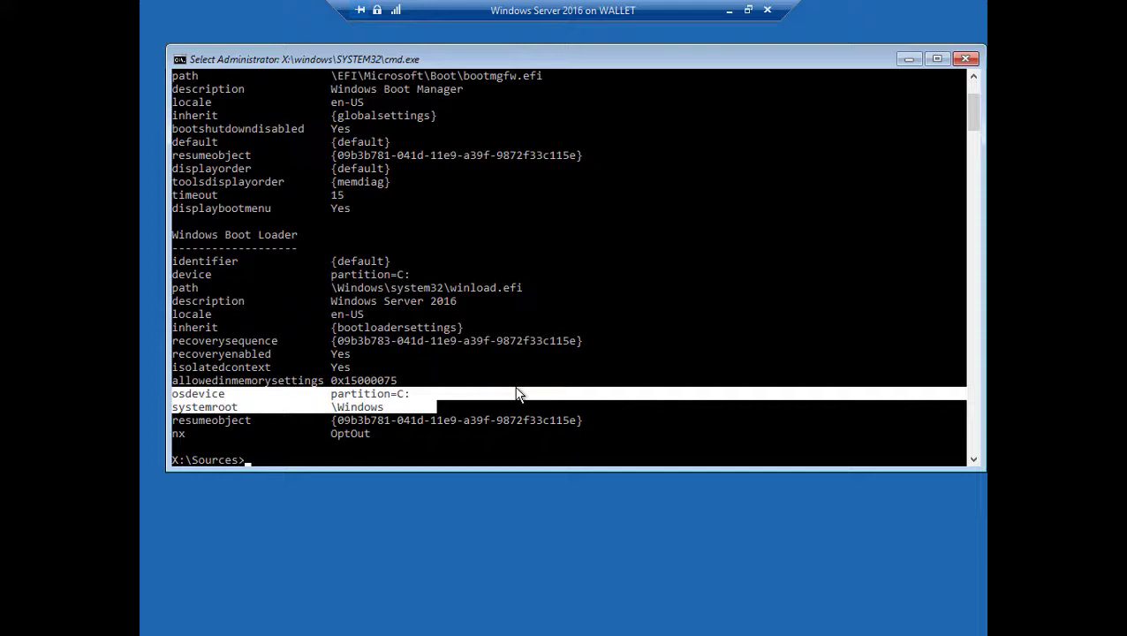
{"action": "left_click", "coordinate": [381, 433]}
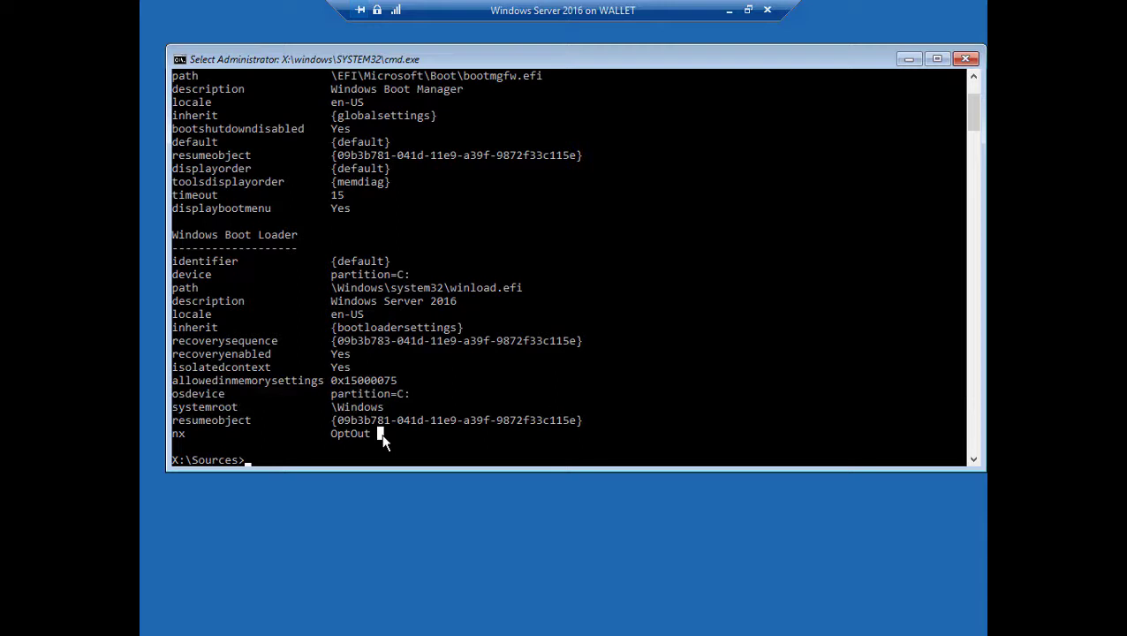
Switch to drive C: and launch regedit.
{"action": "type", "text": "c:"}
{"action": "key", "text": "Return"}
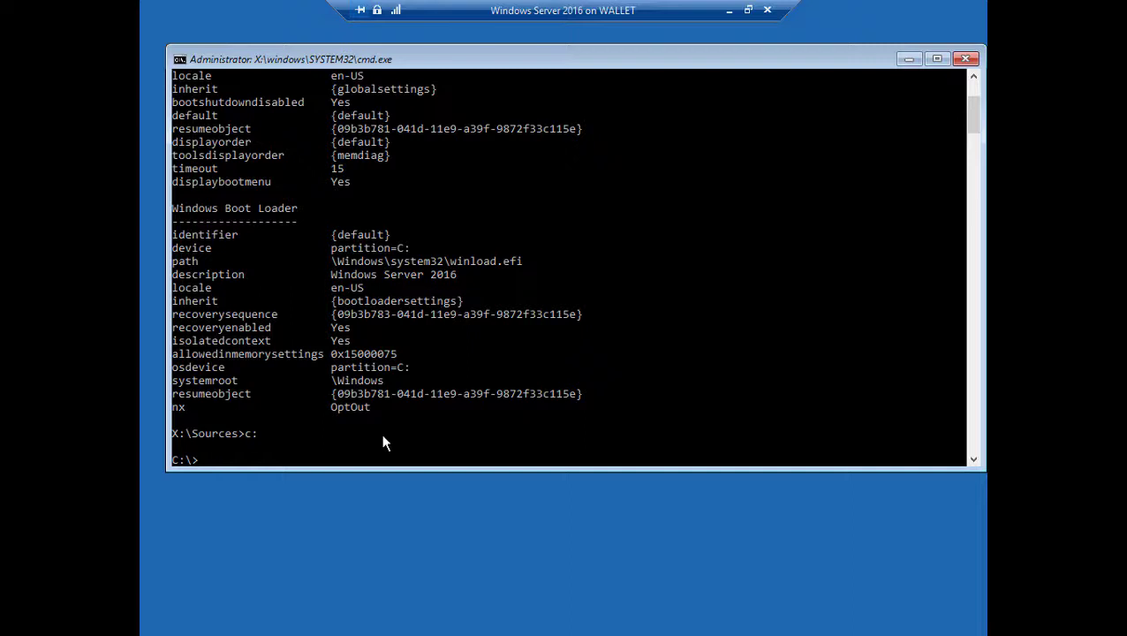
{"action": "type", "text": "regedit"}
{"action": "key", "text": "Return"}
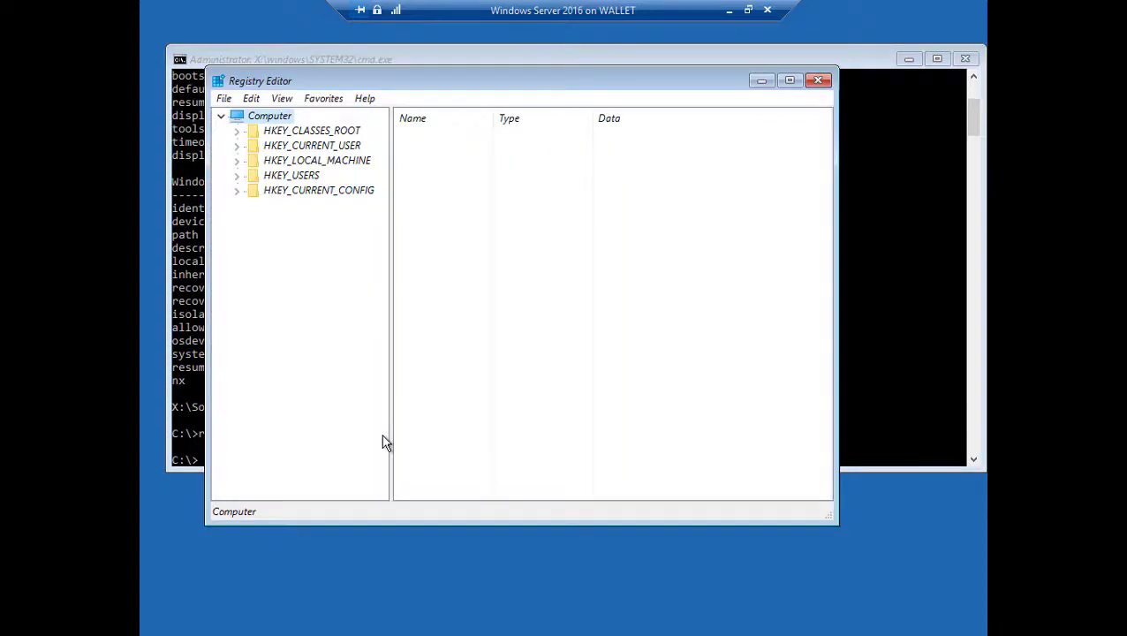
Maximize Registry Editor and expand HKEY_USERS.
{"action": "left_click", "coordinate": [789, 81]}
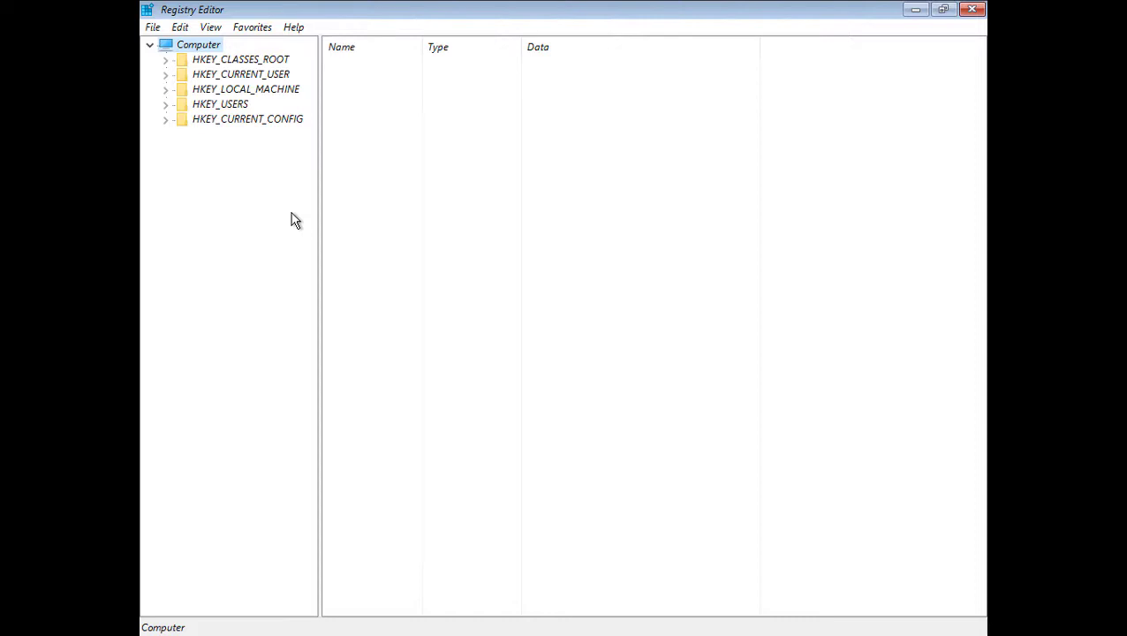
{"action": "left_click", "coordinate": [223, 106]}
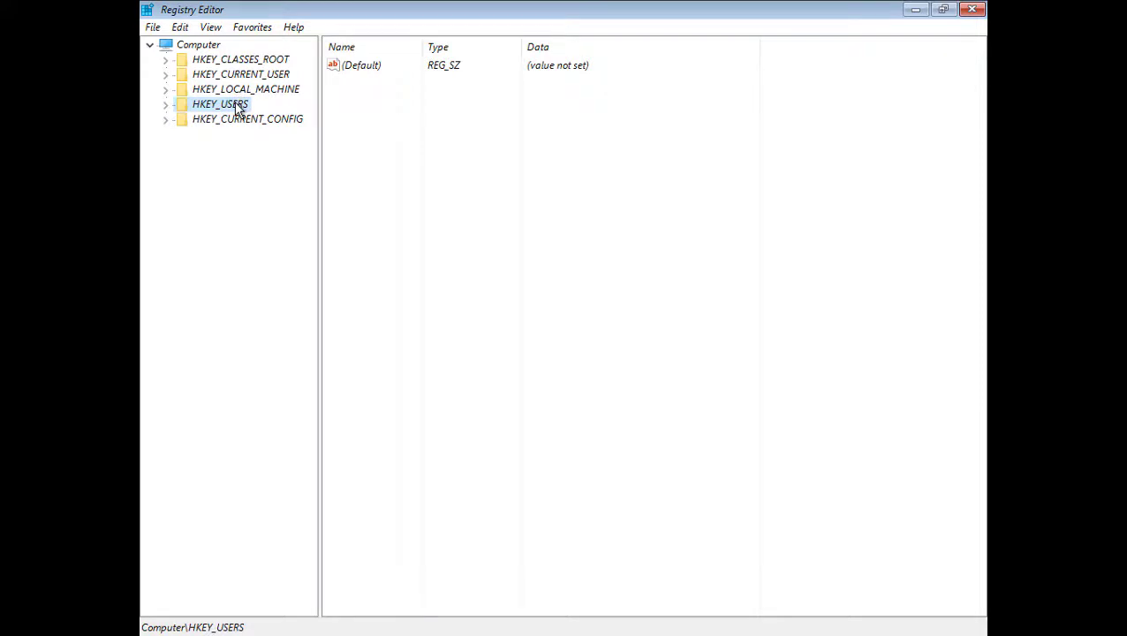
{"action": "double_click", "coordinate": [236, 107]}
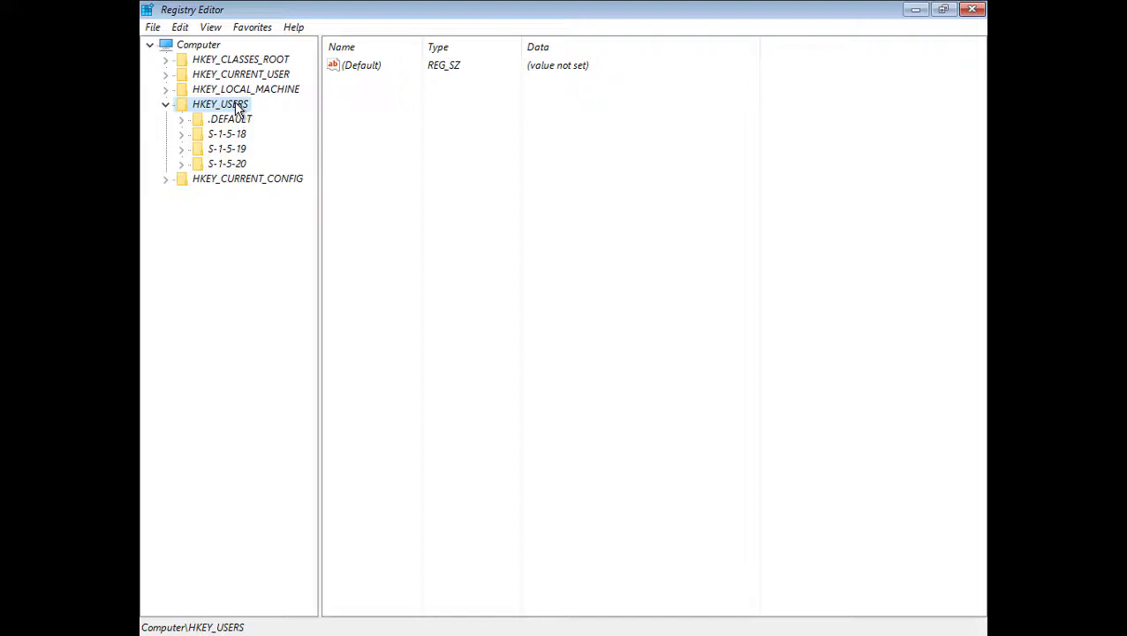
With HKEY_USERS selected, choose File > Load Hive.
{"action": "left_click", "coordinate": [152, 29]}
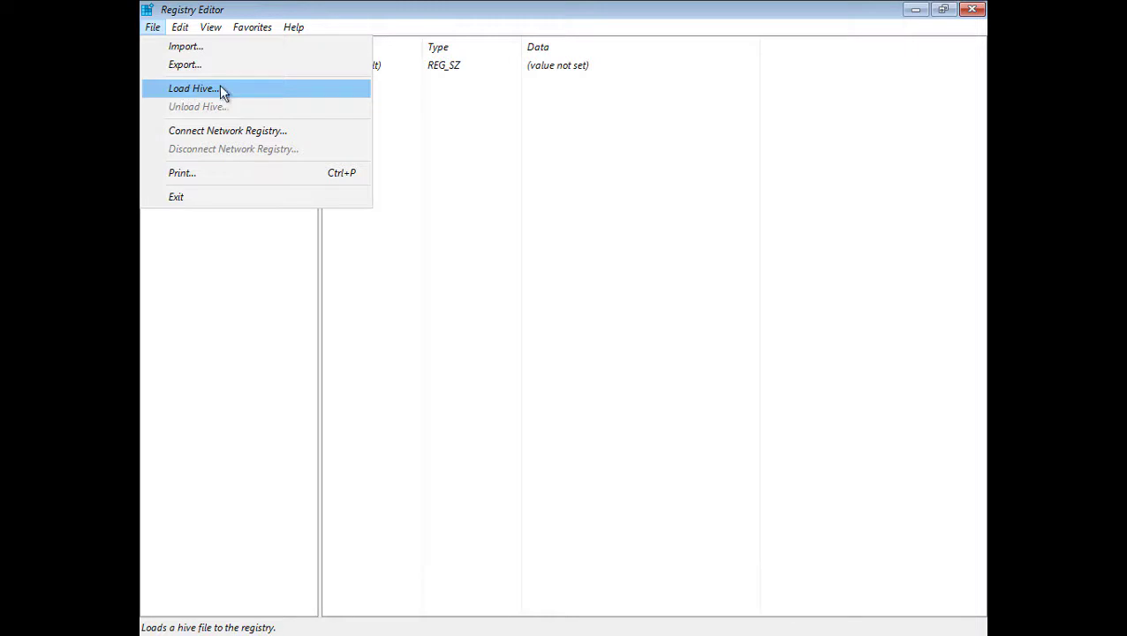
{"action": "key", "text": "Escape"}
{"action": "key", "text": "Escape"}
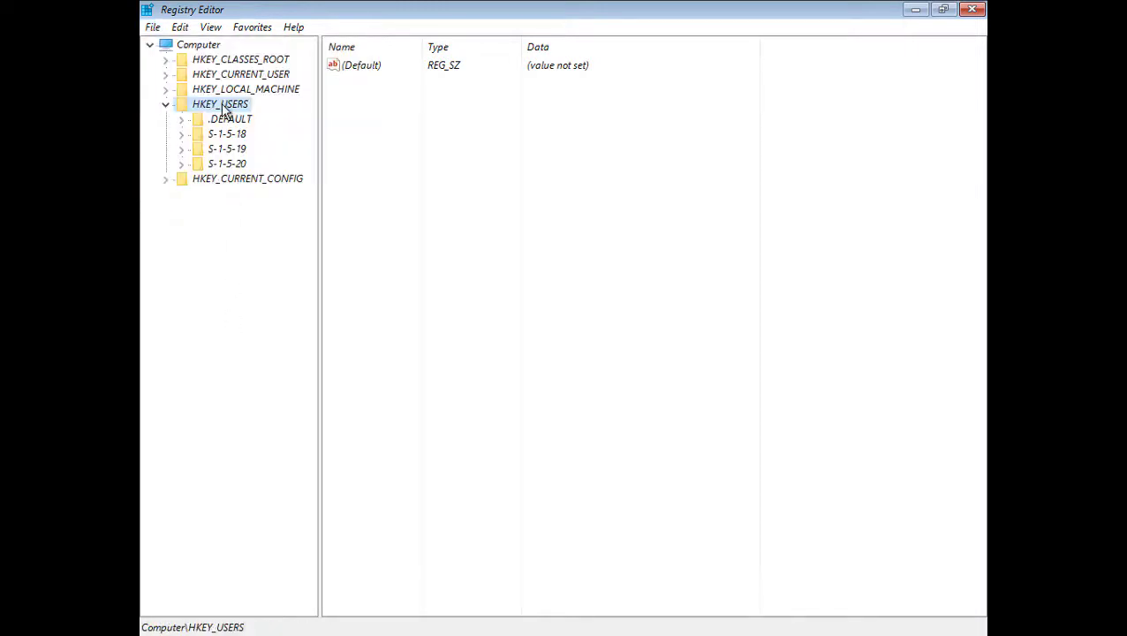
{"action": "left_click", "coordinate": [201, 46]}
{"action": "left_click", "coordinate": [153, 28]}
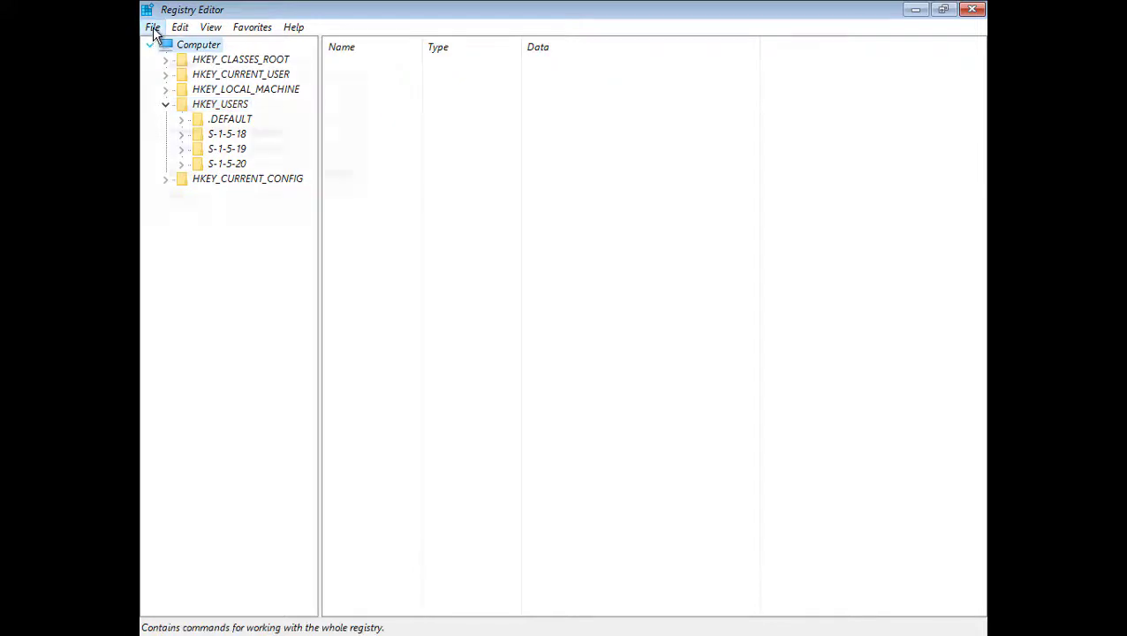
{"action": "left_click", "coordinate": [153, 27]}
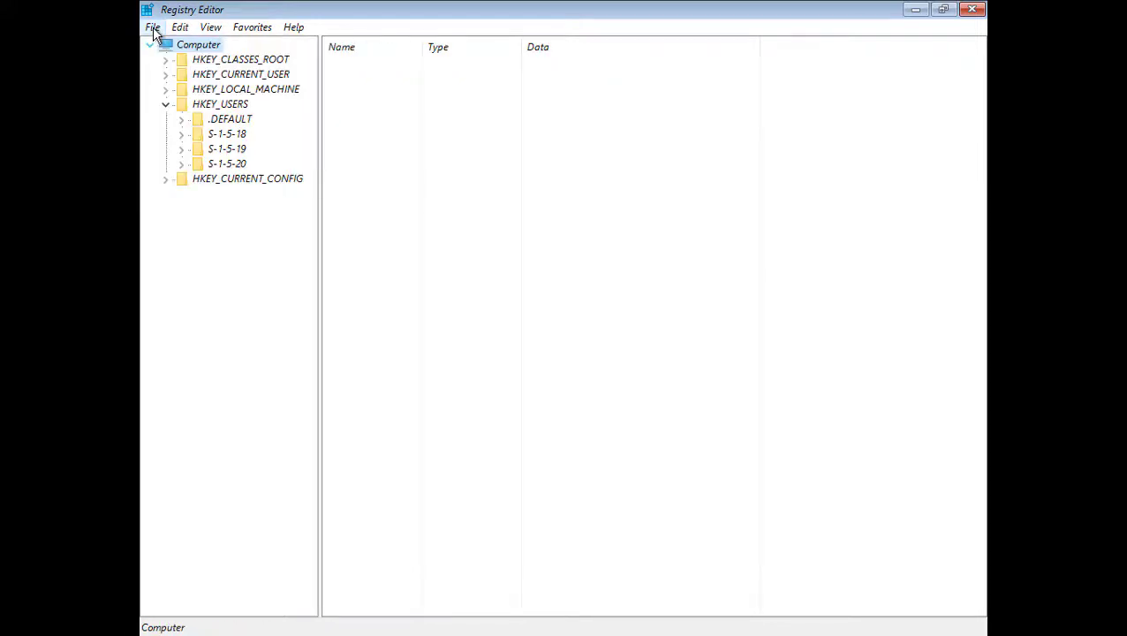
{"action": "left_click", "coordinate": [240, 106]}
{"action": "left_click", "coordinate": [152, 27]}
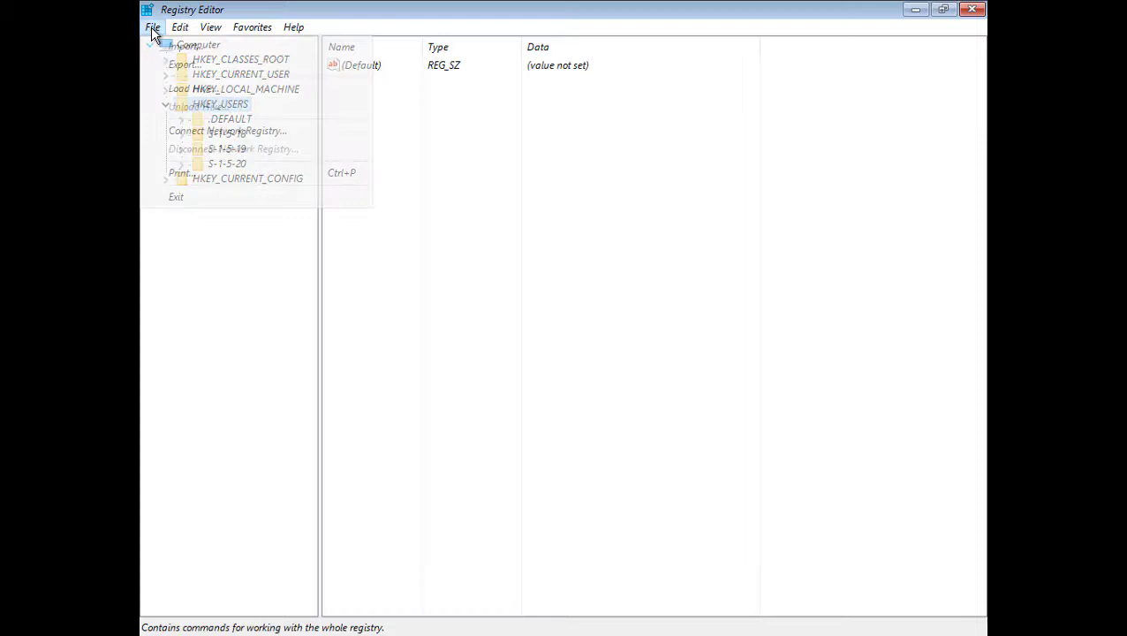
{"action": "left_click", "coordinate": [195, 91]}
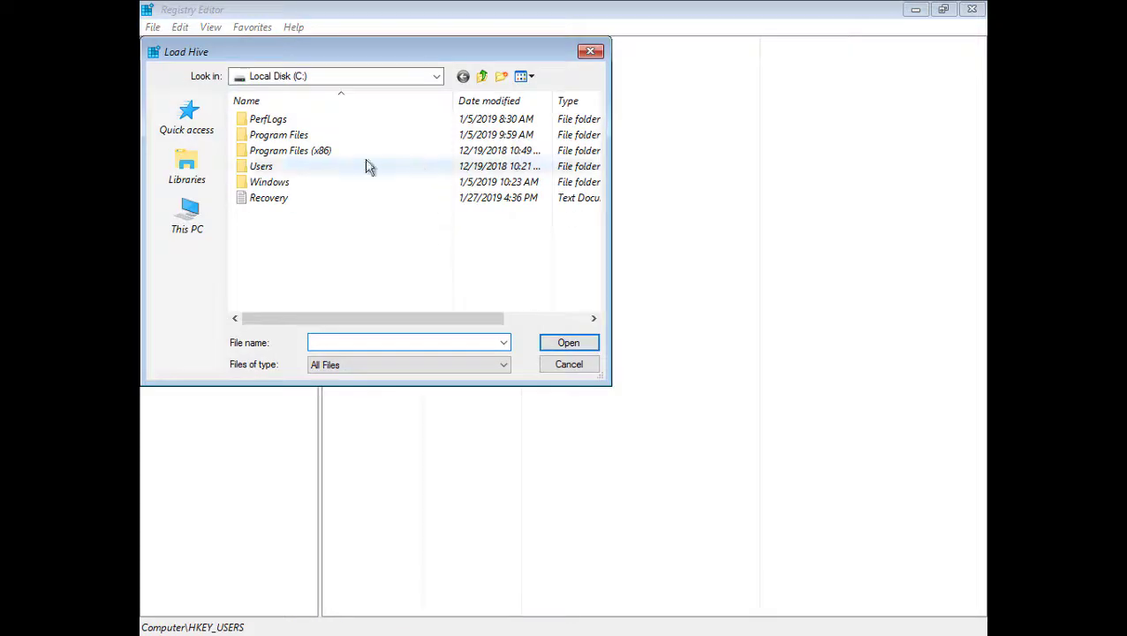
Open the SOFTWARE hive from C:\Windows\System32\config and enter 'Repair' as the key name.
{"action": "double_click", "coordinate": [279, 184]}
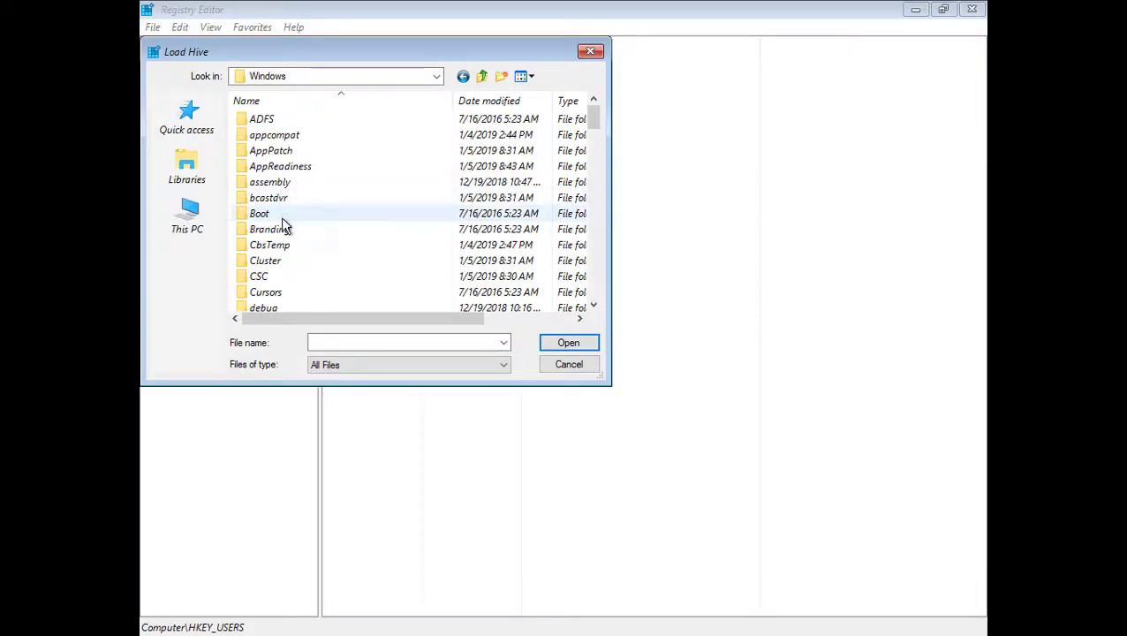
{"action": "key", "text": "s"}
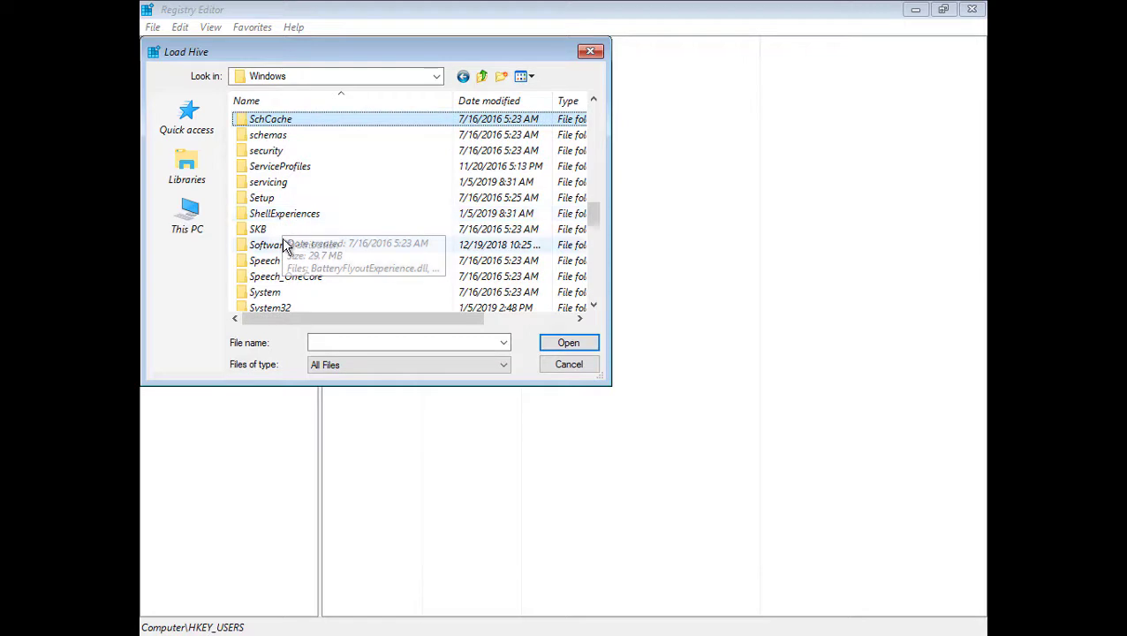
{"action": "scroll", "coordinate": [284, 230], "scroll_direction": "down", "scroll_amount": 3}
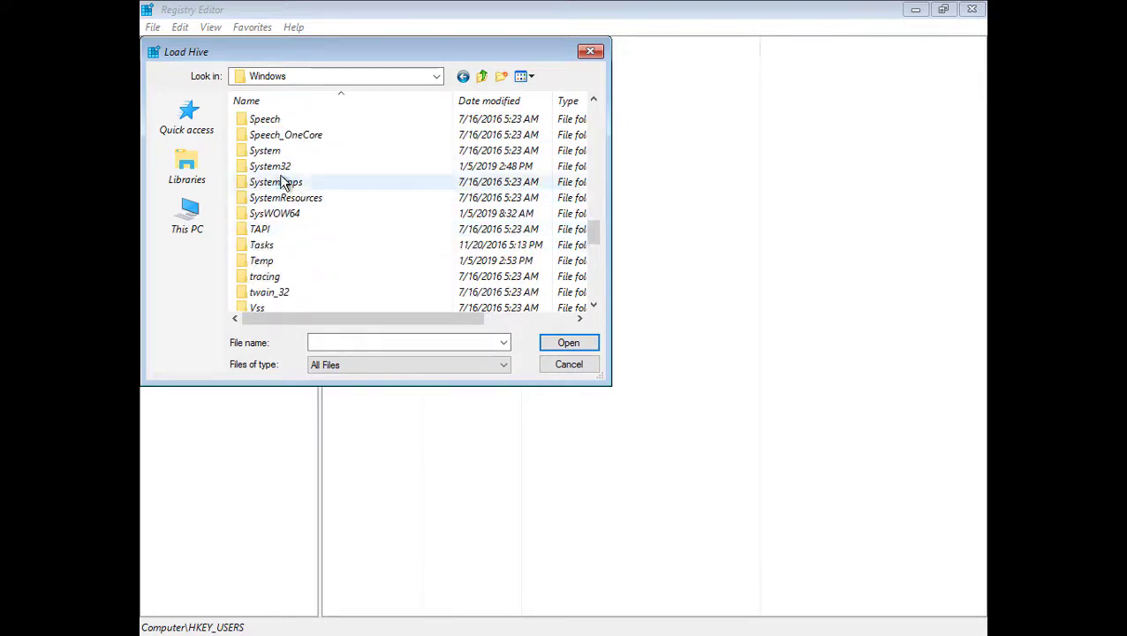
{"action": "double_click", "coordinate": [281, 167]}
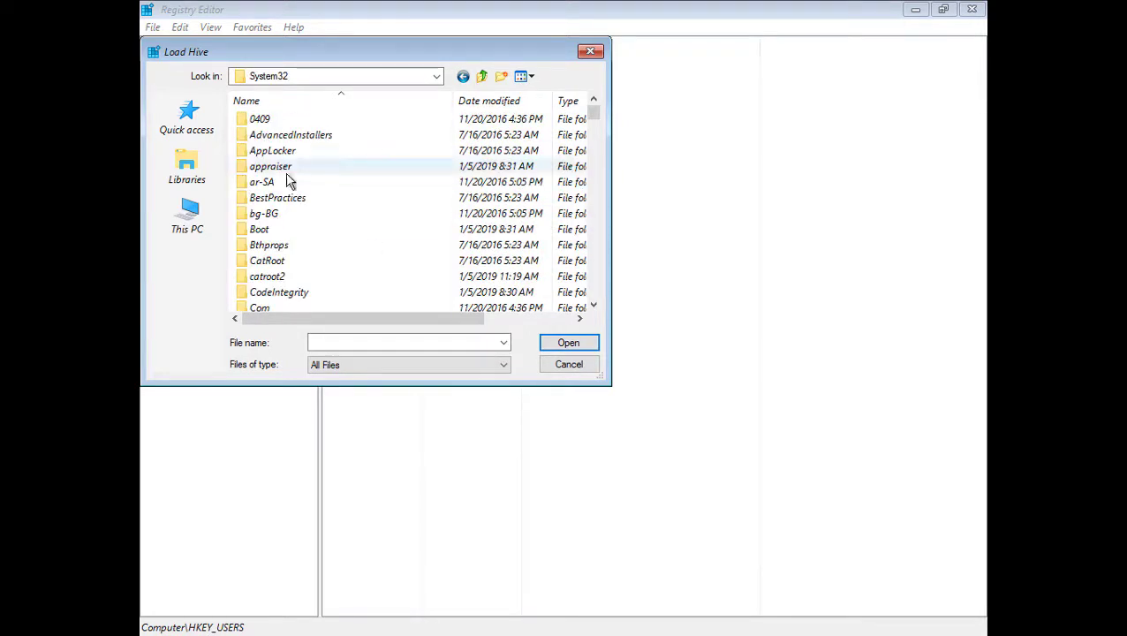
{"action": "scroll", "coordinate": [276, 305], "scroll_direction": "down", "scroll_amount": 3}
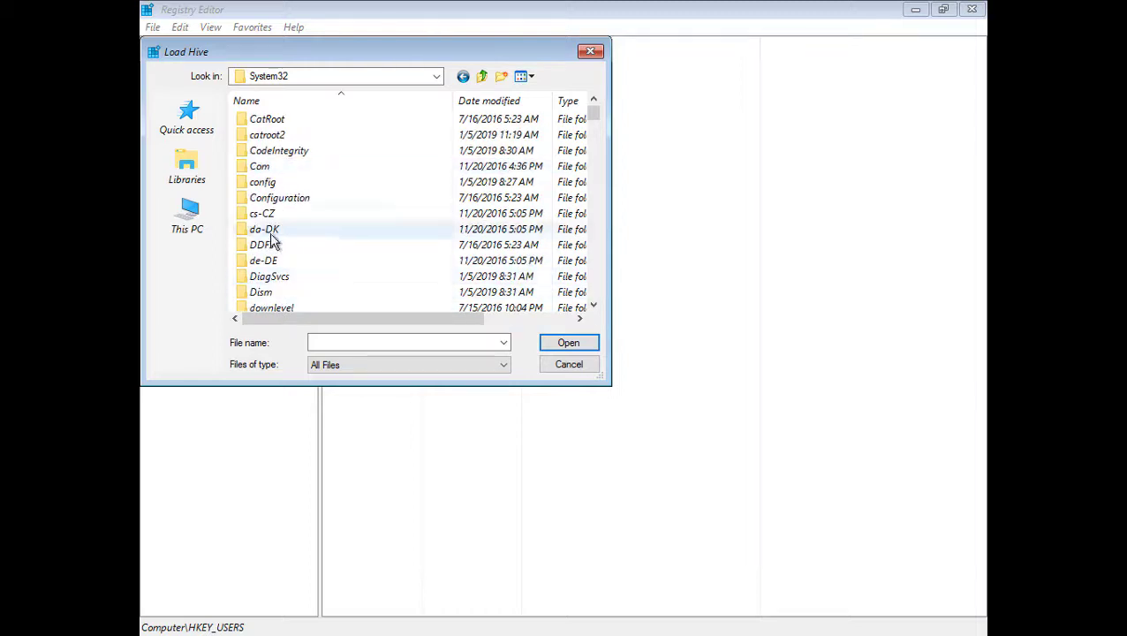
{"action": "double_click", "coordinate": [263, 182]}
{"action": "scroll", "coordinate": [336, 231], "scroll_direction": "down", "scroll_amount": 1}
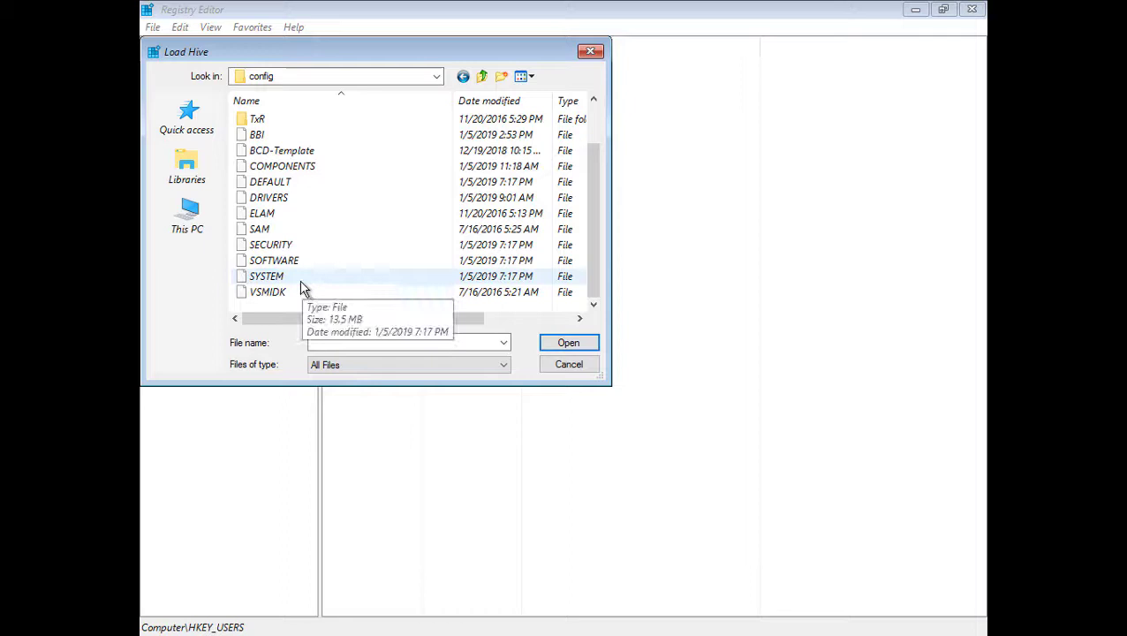
{"action": "left_click", "coordinate": [281, 263]}
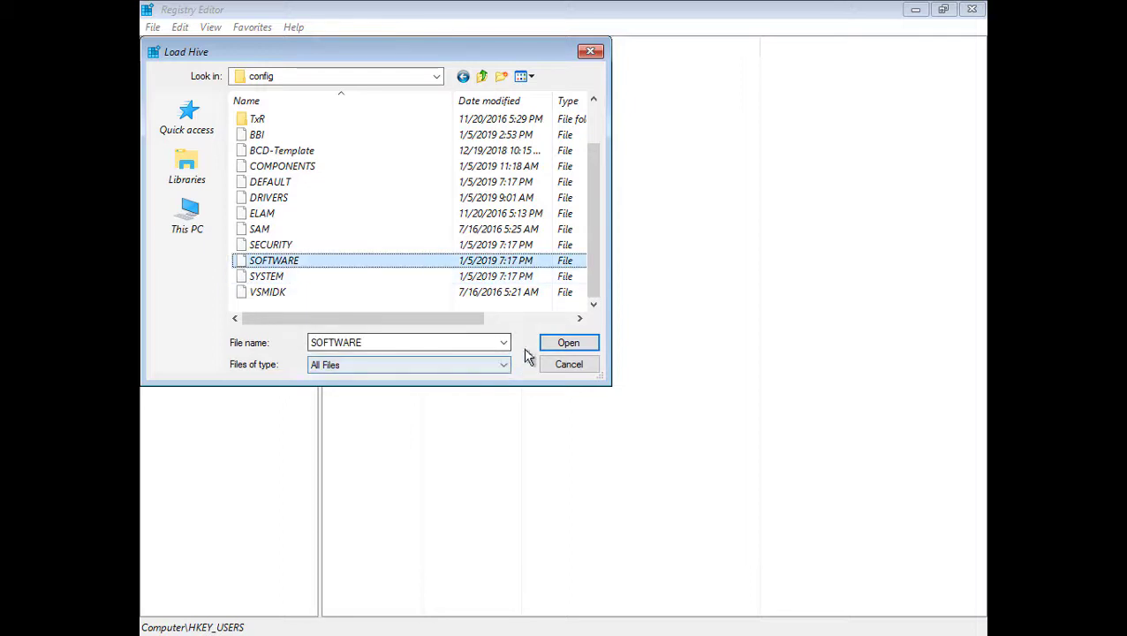
{"action": "left_click", "coordinate": [565, 344]}
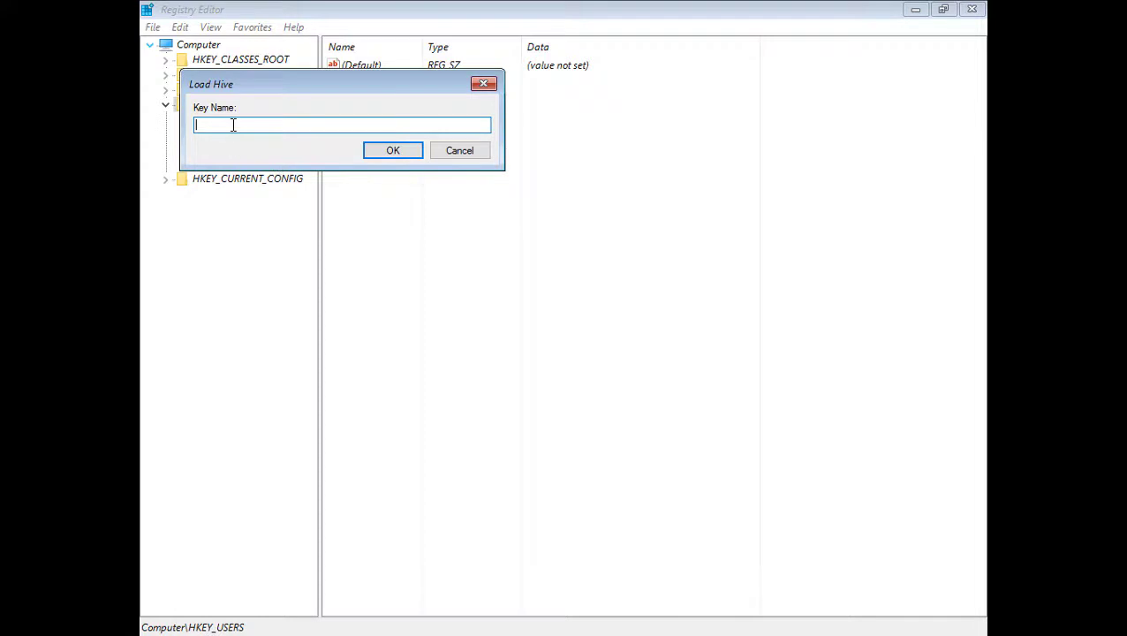
{"action": "type", "text": "Repair"}
Confirm the Repair key name, then expand HKEY_USERS\Repair\Microsoft.
{"action": "left_click", "coordinate": [372, 154]}
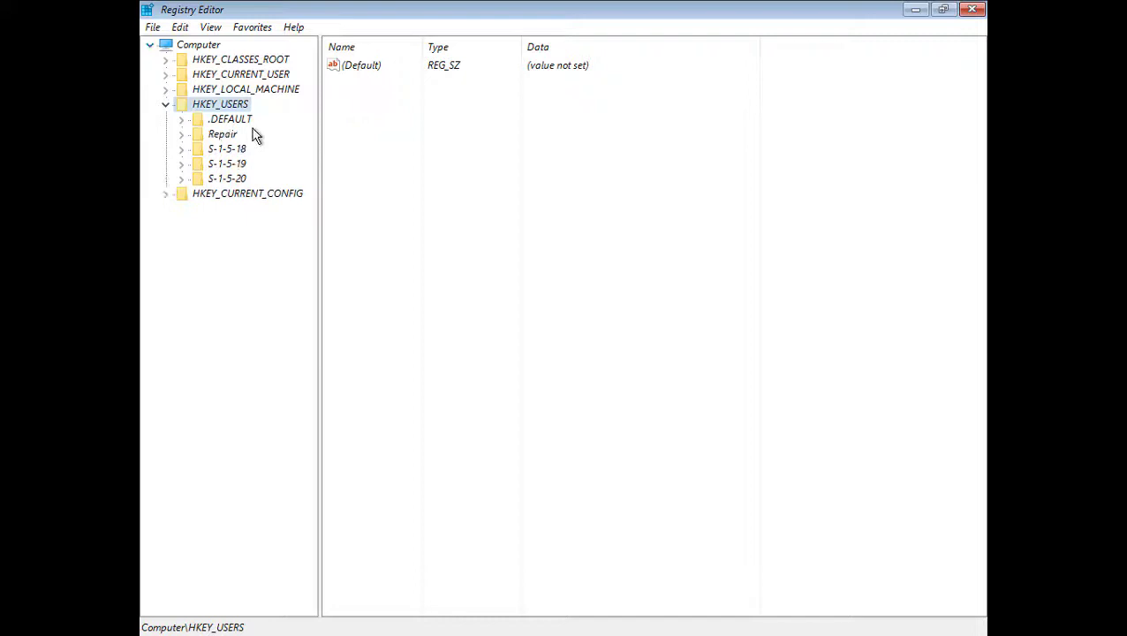
{"action": "left_click", "coordinate": [230, 136]}
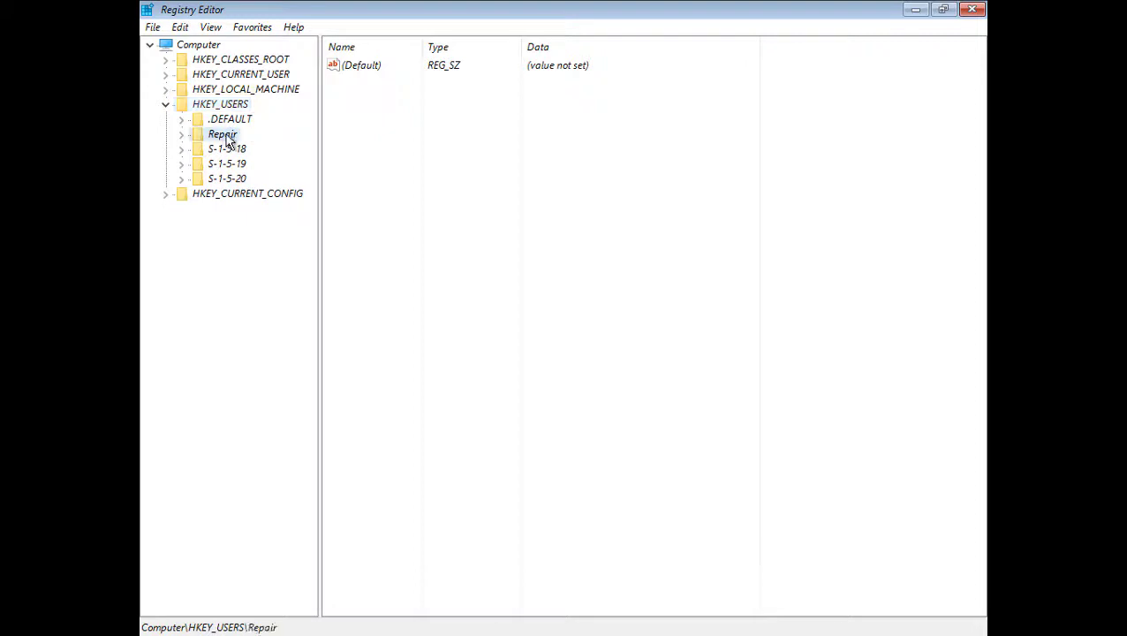
{"action": "left_click", "coordinate": [182, 135]}
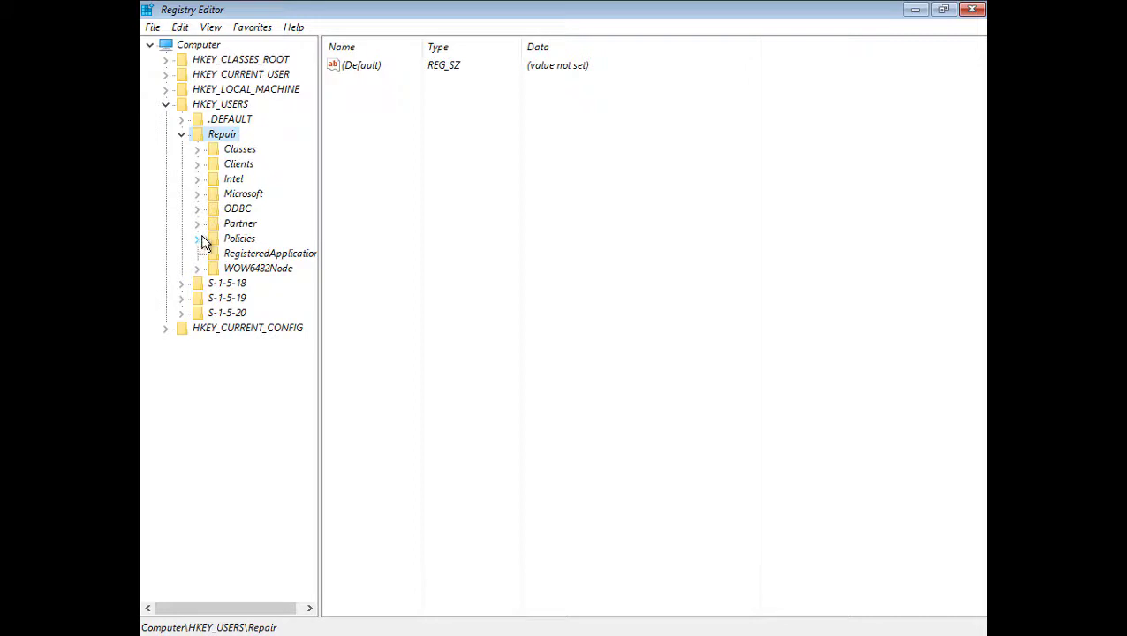
{"action": "left_click_drag", "start_coordinate": [318, 211], "coordinate": [386, 211]}
{"action": "double_click", "coordinate": [236, 194]}
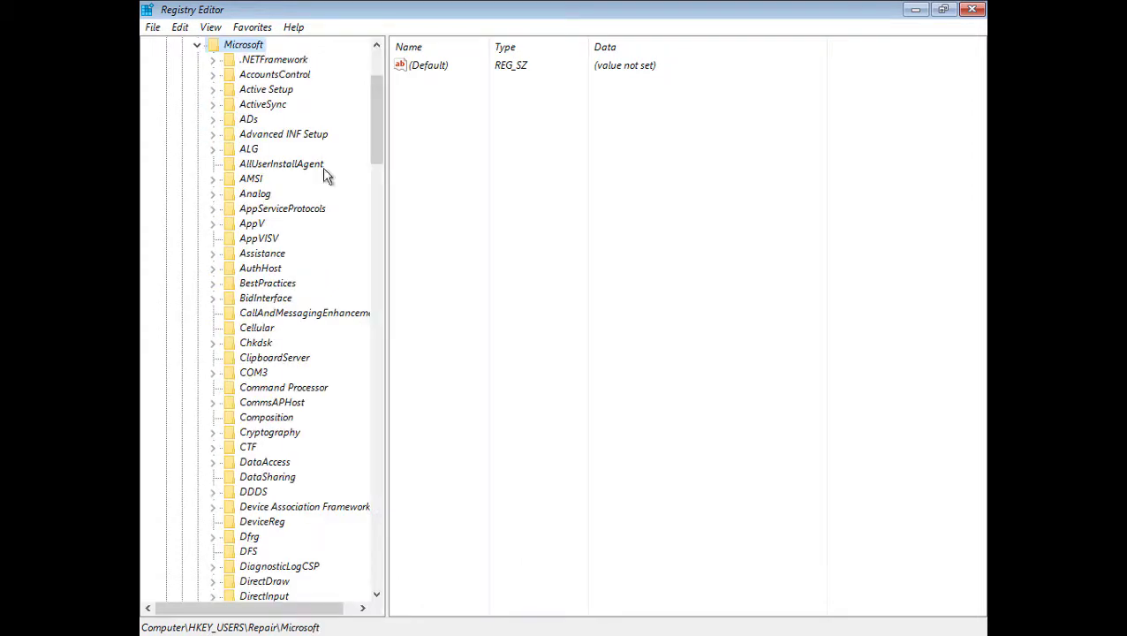
Open the Userinit value under Windows NT\CurrentVersion\Winlogon for editing.
{"action": "left_click", "coordinate": [260, 256]}
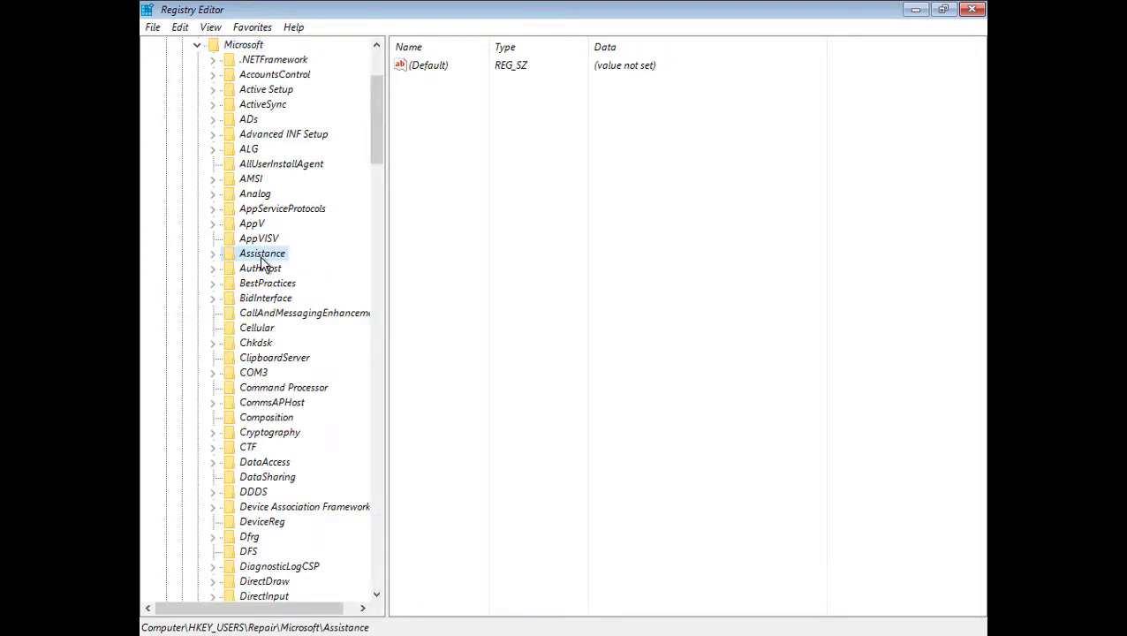
{"action": "key", "text": "w"}
{"action": "scroll", "coordinate": [258, 291], "scroll_direction": "down", "scroll_amount": 12}
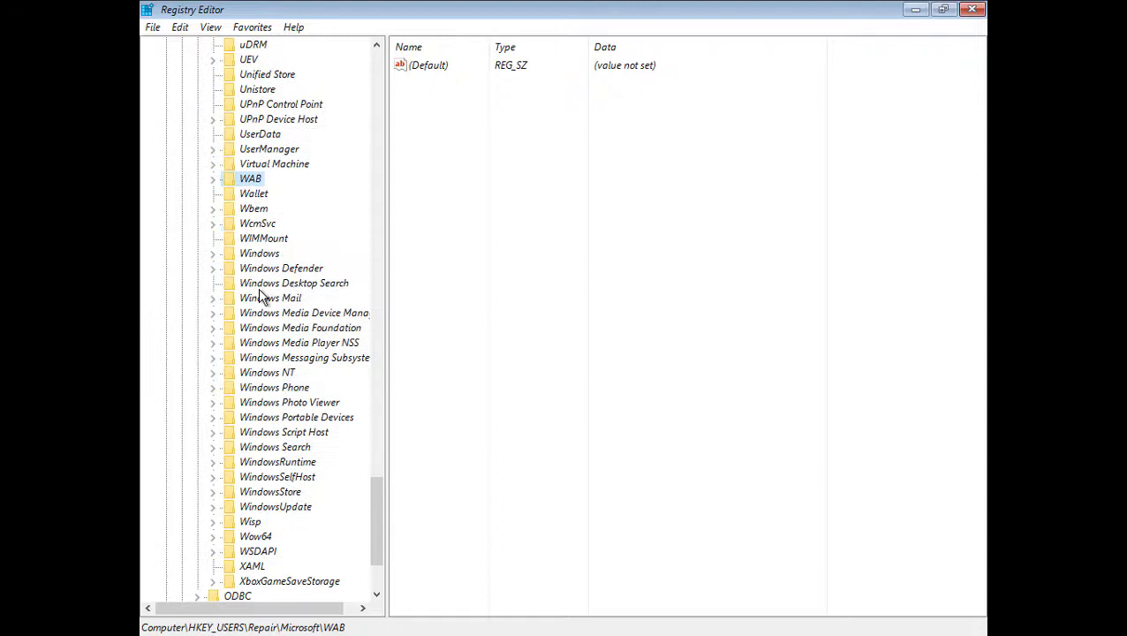
{"action": "double_click", "coordinate": [265, 238]}
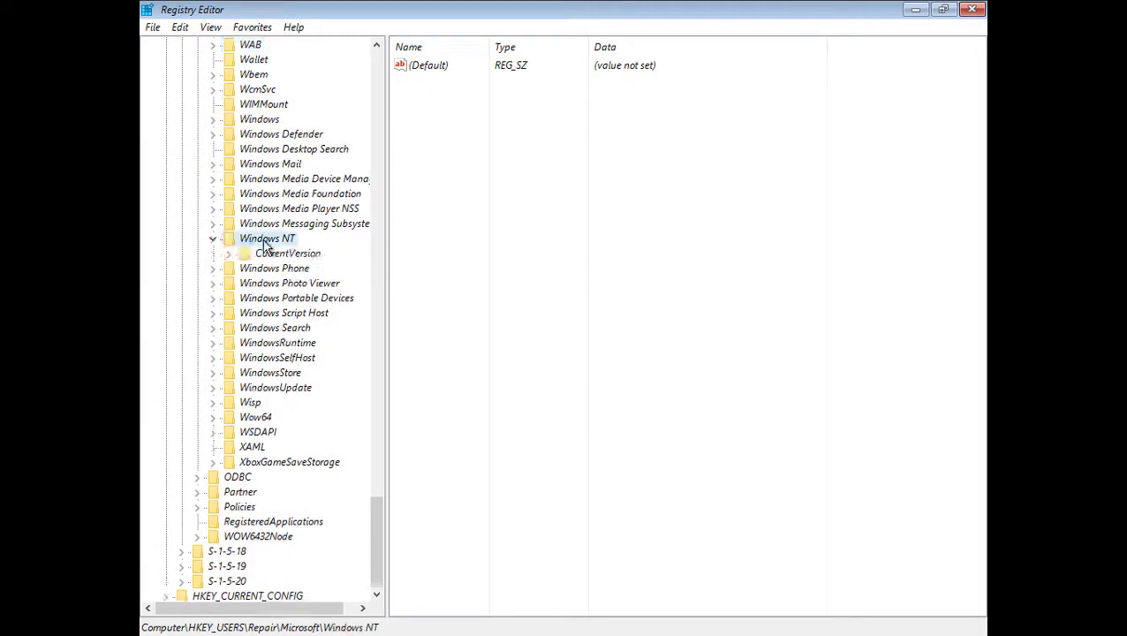
{"action": "double_click", "coordinate": [281, 253]}
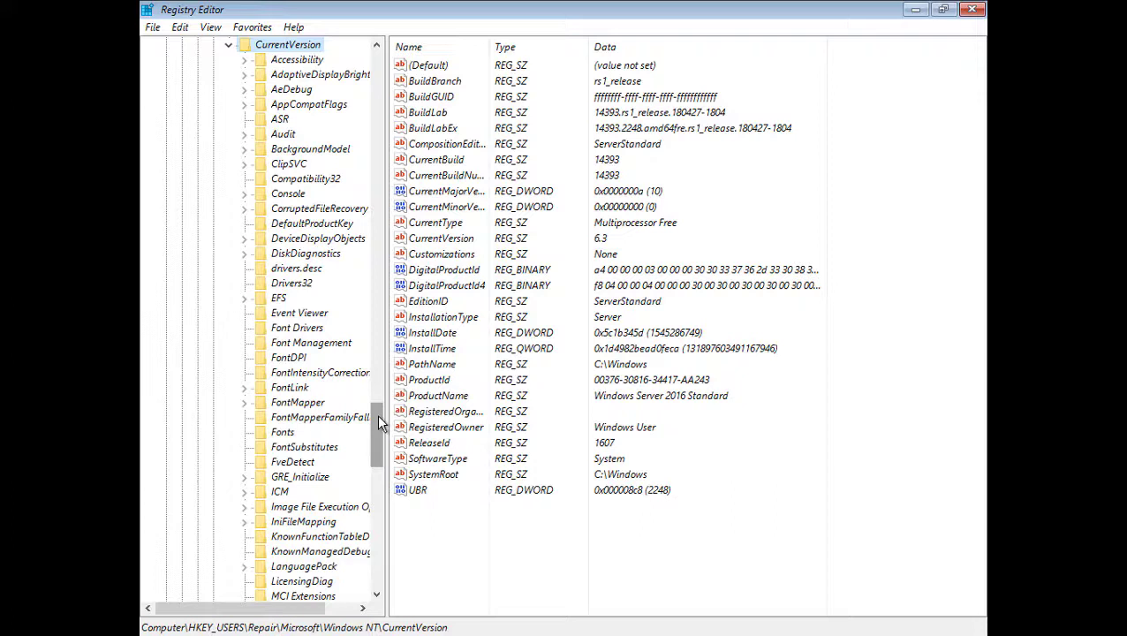
{"action": "left_click_drag", "start_coordinate": [376, 425], "coordinate": [378, 516]}
{"action": "double_click", "coordinate": [300, 404]}
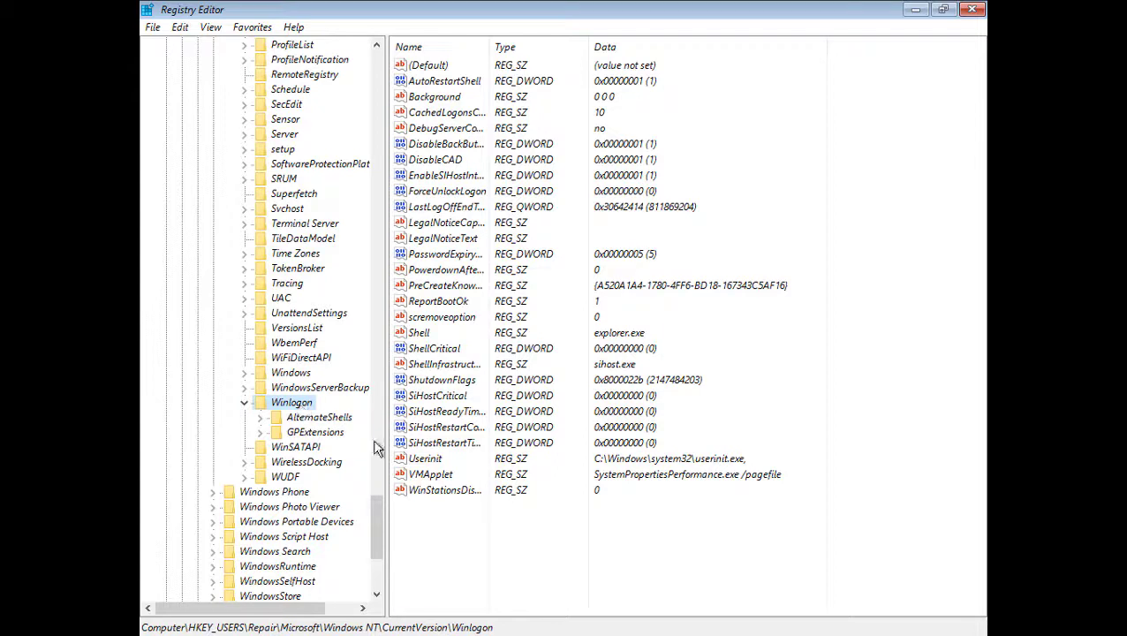
{"action": "double_click", "coordinate": [469, 467]}
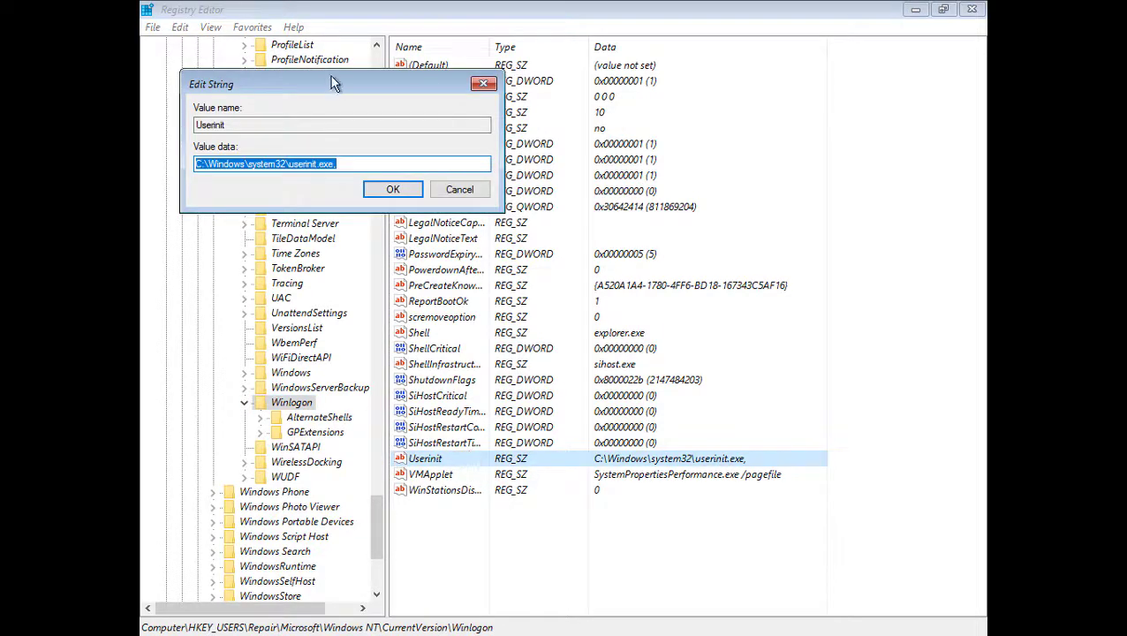
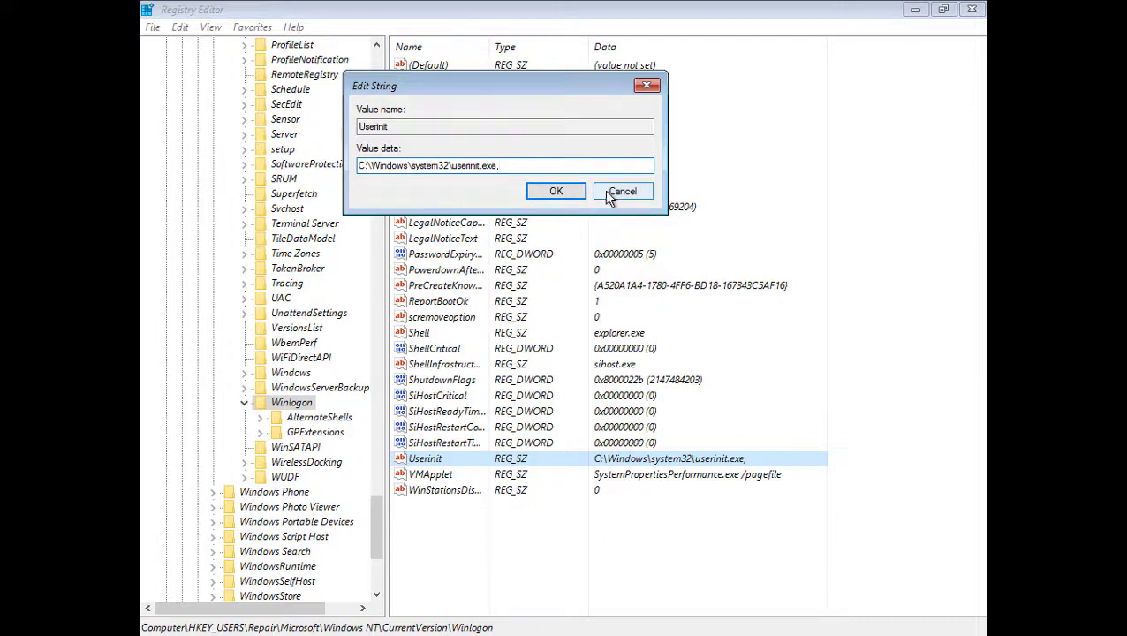
Confirm the Userinit value data as C:\Windows\system32\userinit.exe.
{"action": "left_click", "coordinate": [557, 190]}
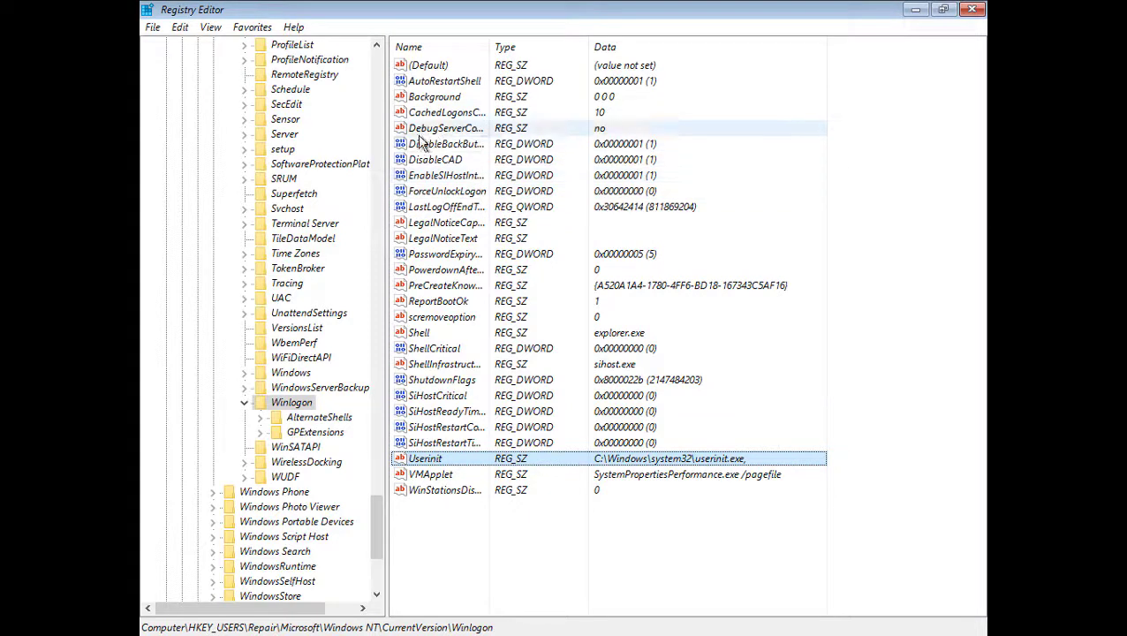
Scroll the key tree to the top, collapse Repair\Microsoft, and select the Repair root key.
{"action": "left_click", "coordinate": [376, 61]}
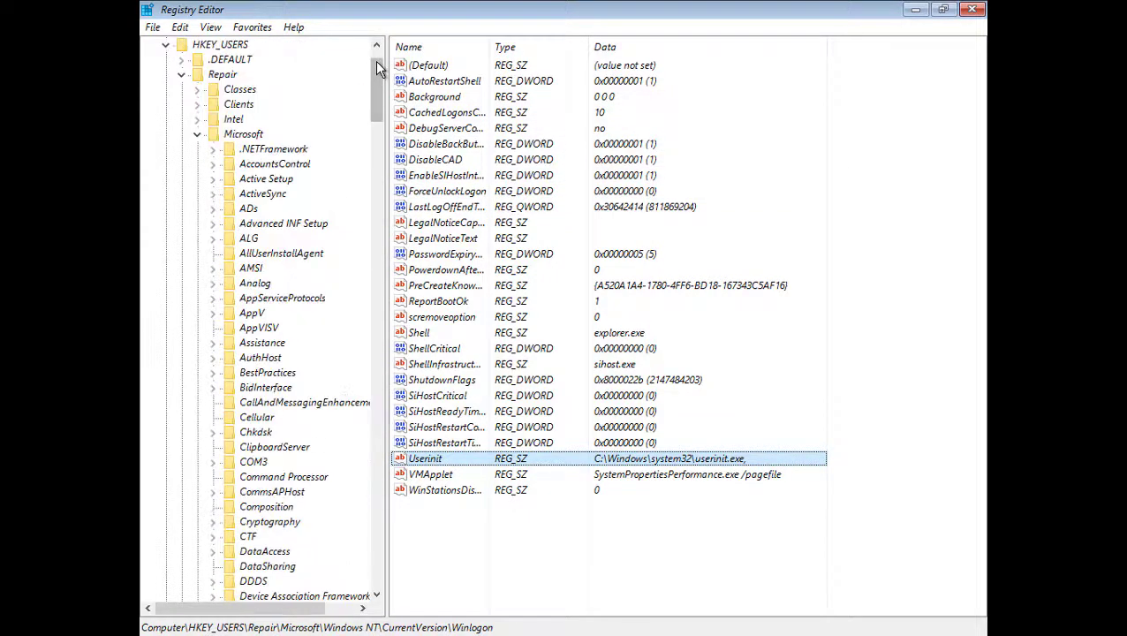
{"action": "left_click_drag", "start_coordinate": [373, 71], "coordinate": [376, 63]}
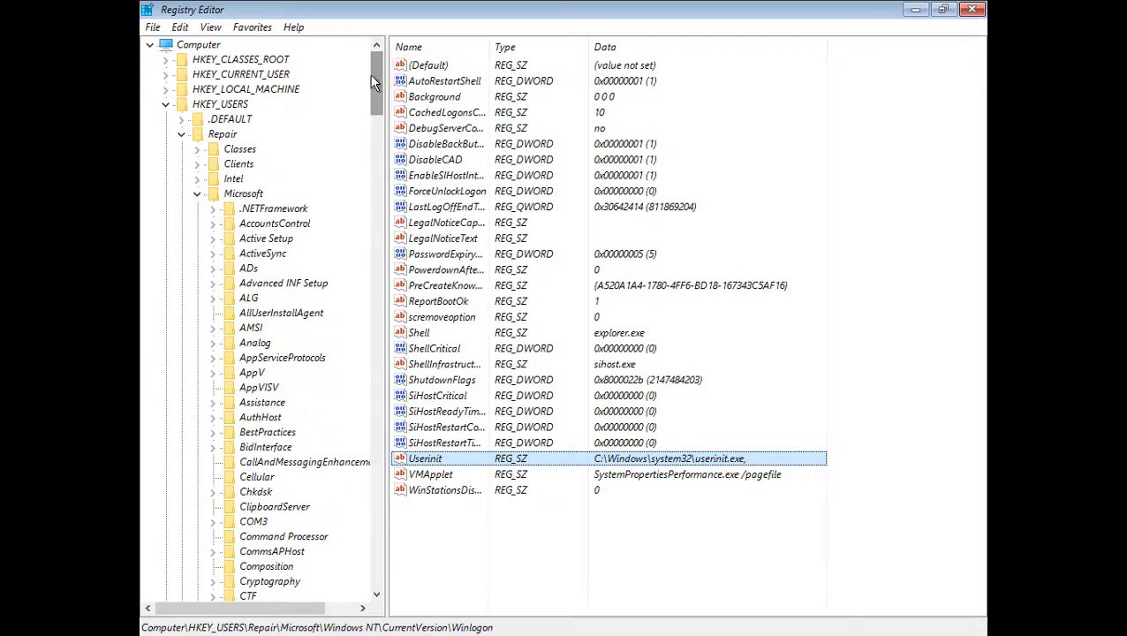
{"action": "left_click", "coordinate": [196, 196]}
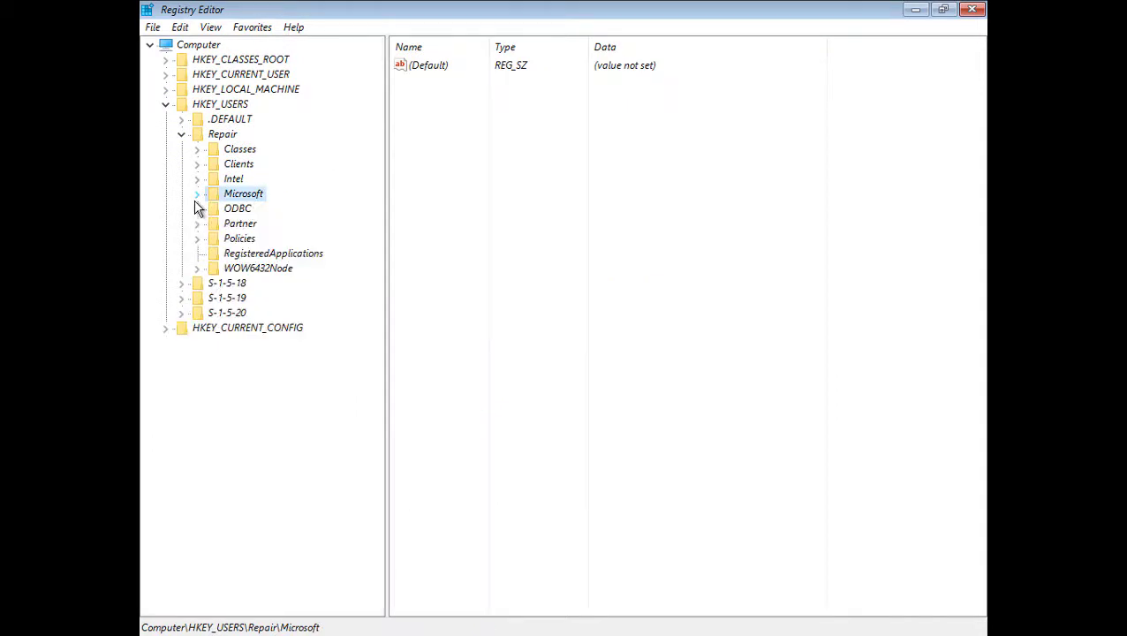
{"action": "left_click", "coordinate": [220, 136]}
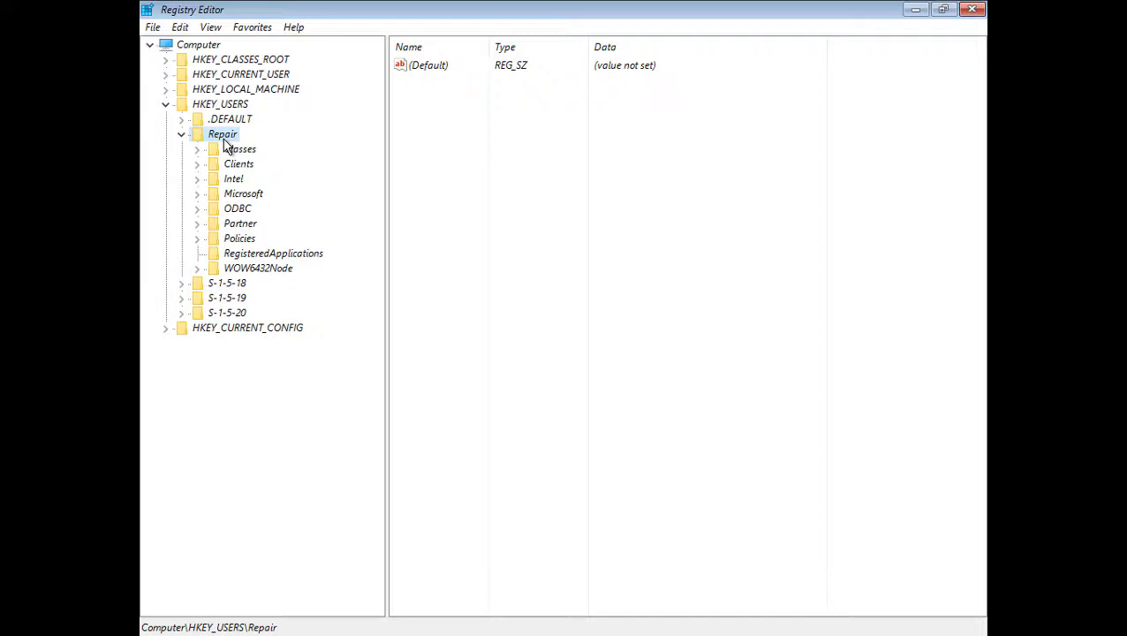
Unload the Repair hive from HKEY_USERS.
{"action": "left_click", "coordinate": [153, 28]}
{"action": "left_click", "coordinate": [207, 107]}
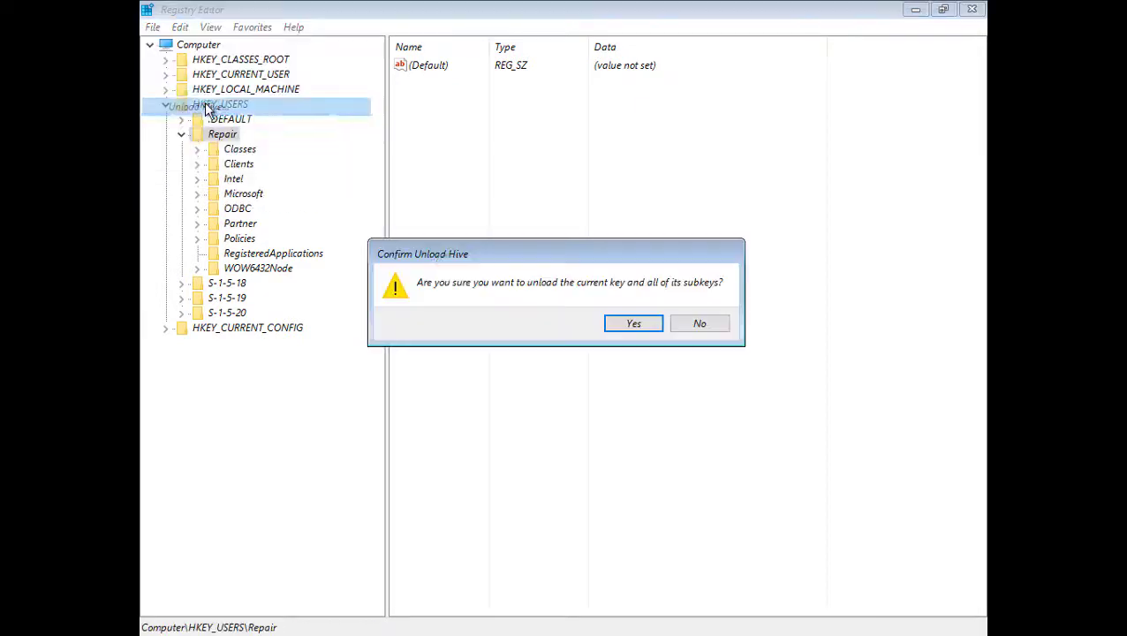
{"action": "left_click", "coordinate": [636, 327]}
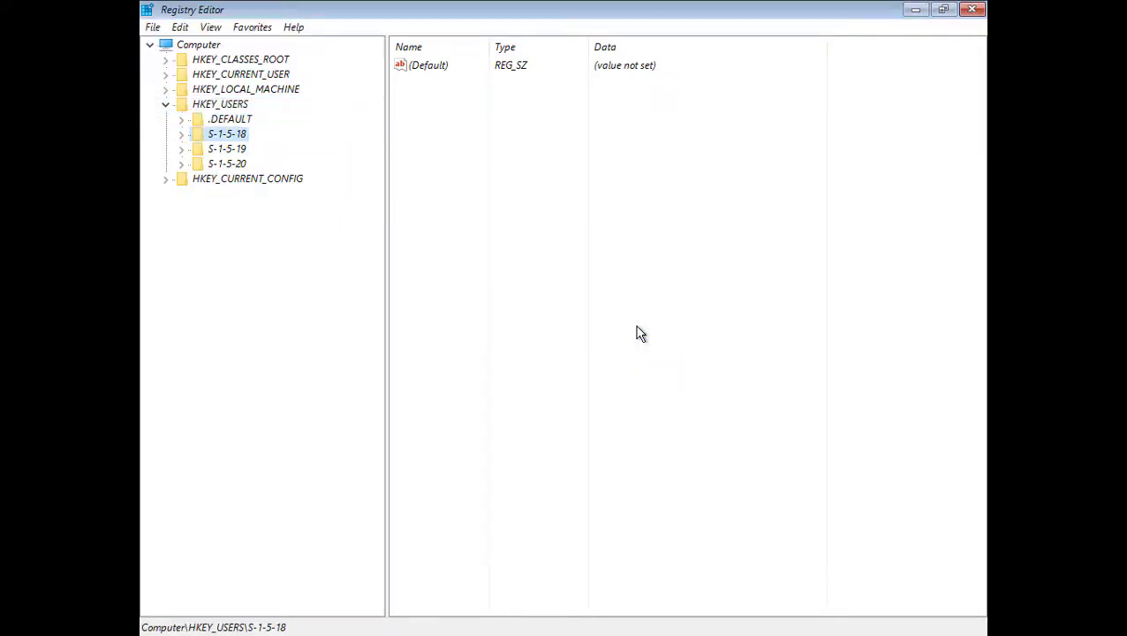
Check the remaining HKEY_USERS keys, including .DEFAULT, S-1-5-19 and S-1-5-20.
{"action": "left_click", "coordinate": [218, 166]}
{"action": "left_click", "coordinate": [220, 149]}
{"action": "left_click", "coordinate": [224, 134]}
{"action": "left_click", "coordinate": [225, 121]}
{"action": "left_click", "coordinate": [225, 138]}
{"action": "left_click", "coordinate": [228, 151]}
{"action": "left_click", "coordinate": [232, 164]}
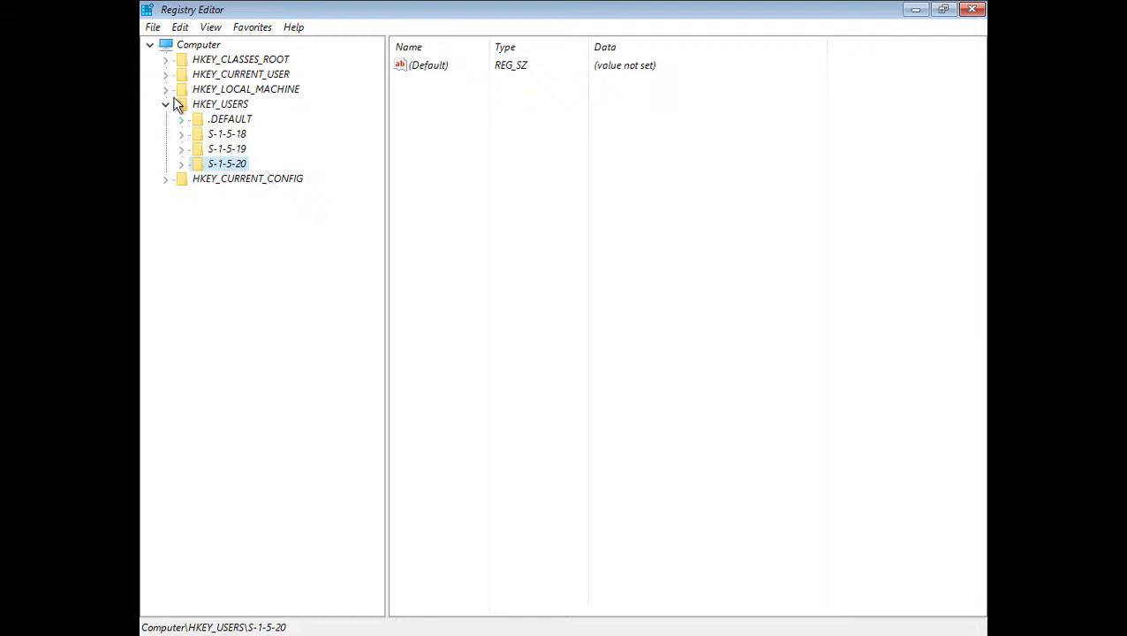
Exit Registry Editor, then close the command prompt with 'exit'.
{"action": "left_click", "coordinate": [151, 28]}
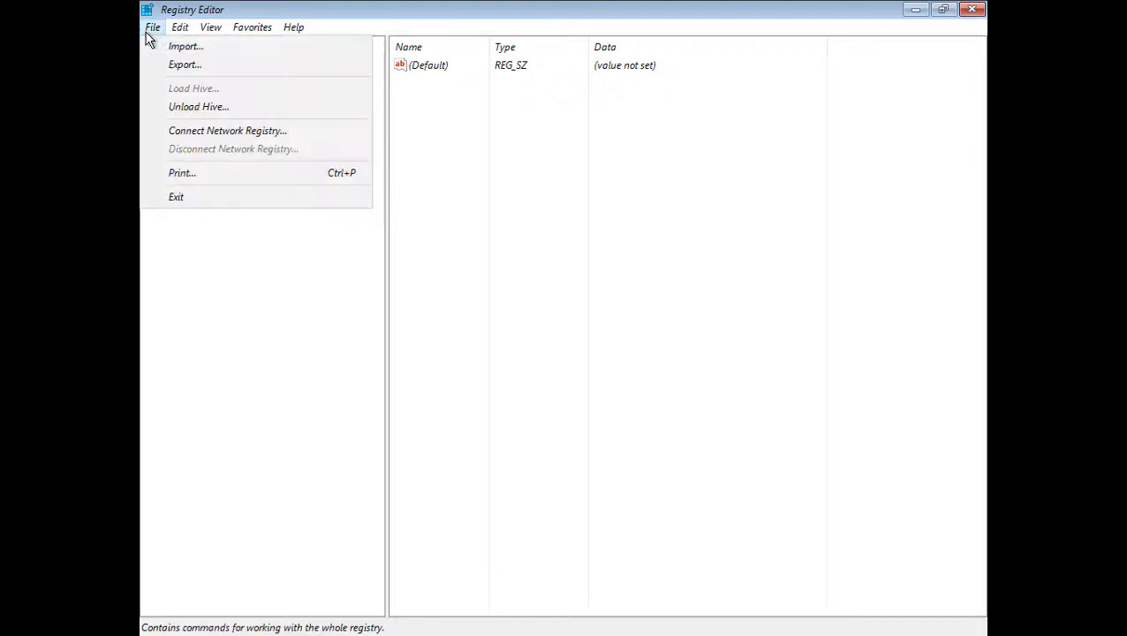
{"action": "left_click", "coordinate": [182, 200]}
{"action": "left_click", "coordinate": [314, 341]}
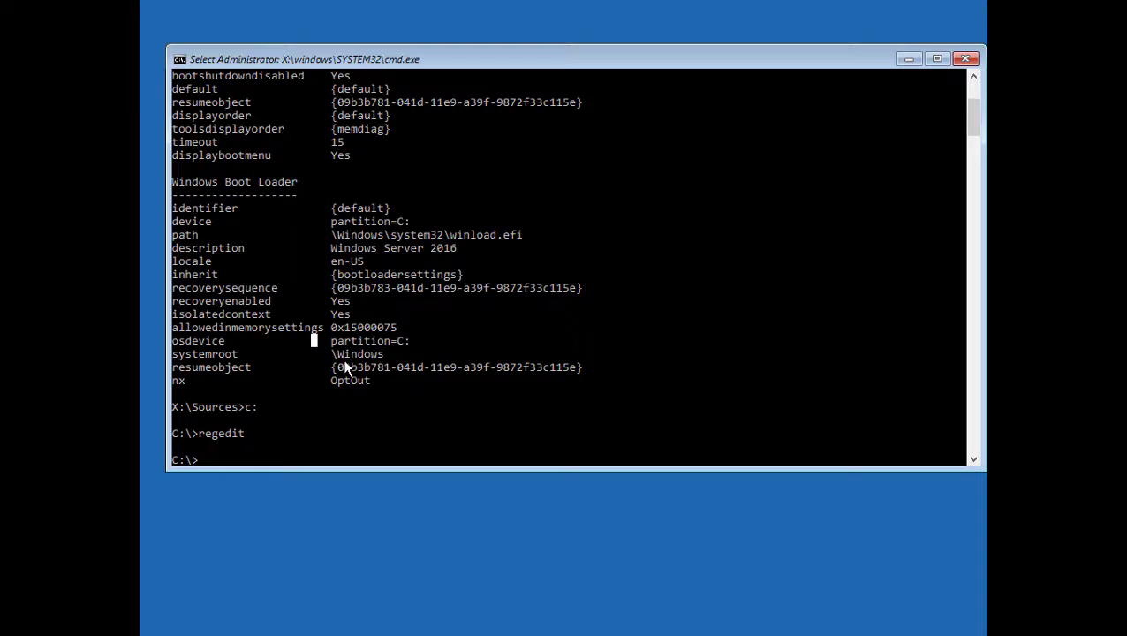
{"action": "type", "text": "exit"}
{"action": "key", "text": "Return"}
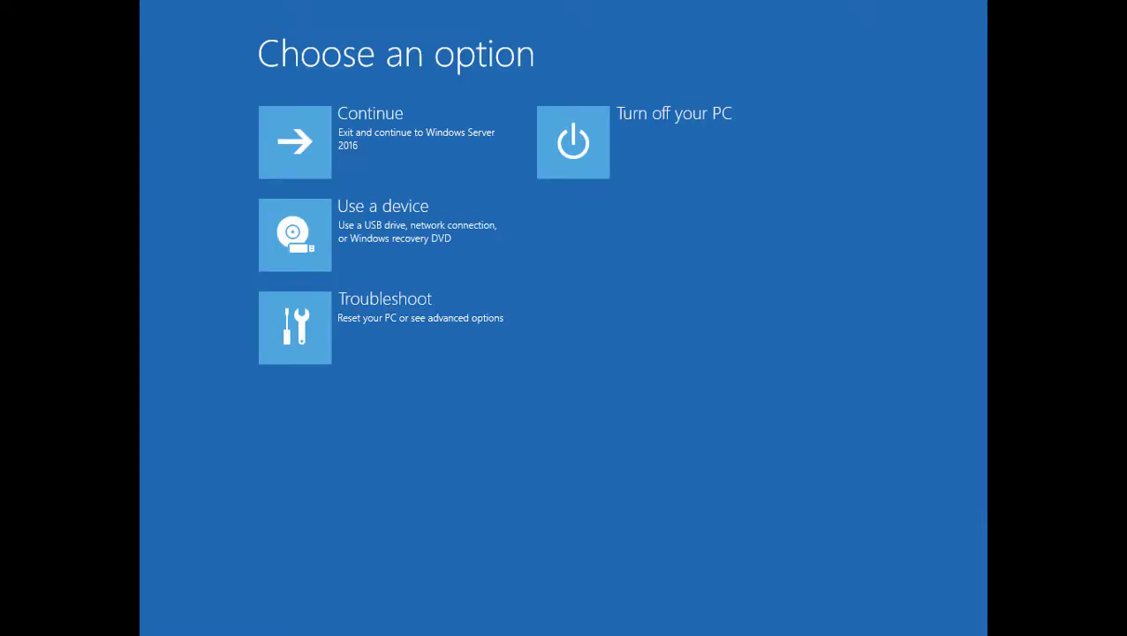